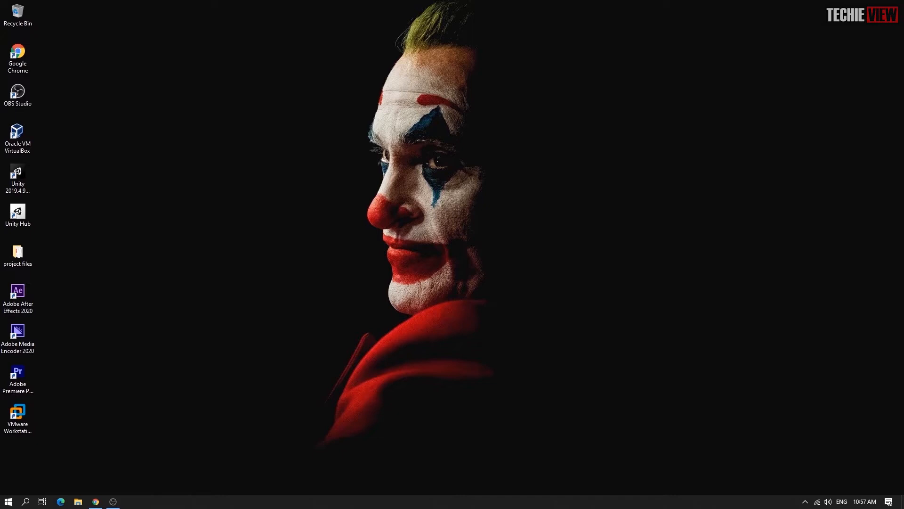
Launch Oracle VM VirtualBox by searching the Start menu for 'or'
key(super)
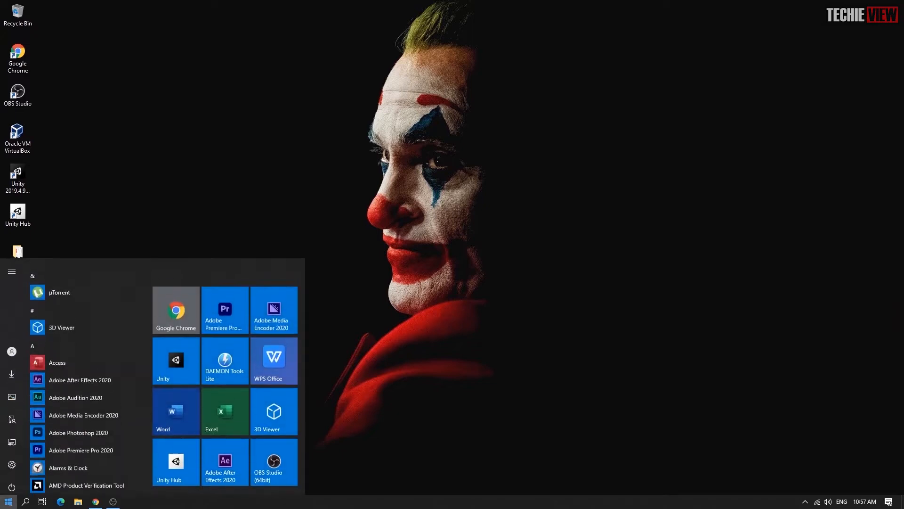
text(or)
key(Return)
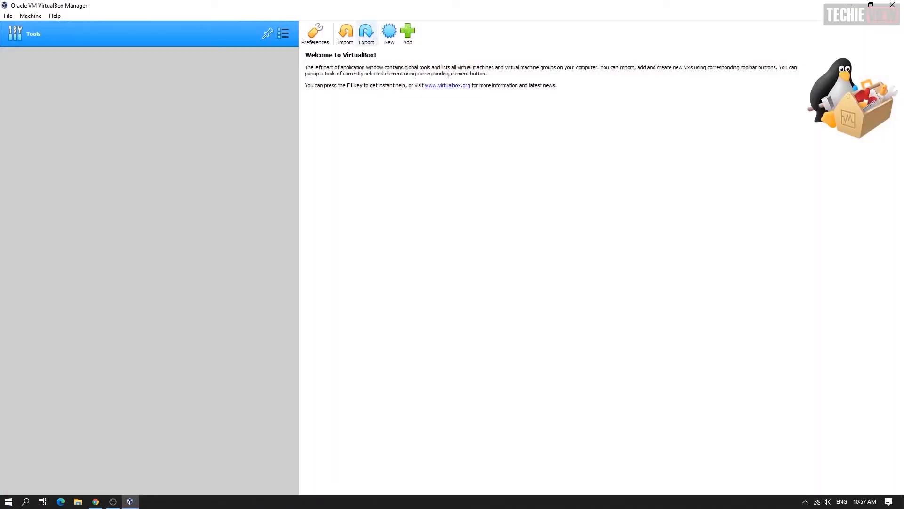
Create a new Red Hat (64-bit) VM named rhel8.1 with memory raised to 8192 MB
click(389, 33)
text(r)
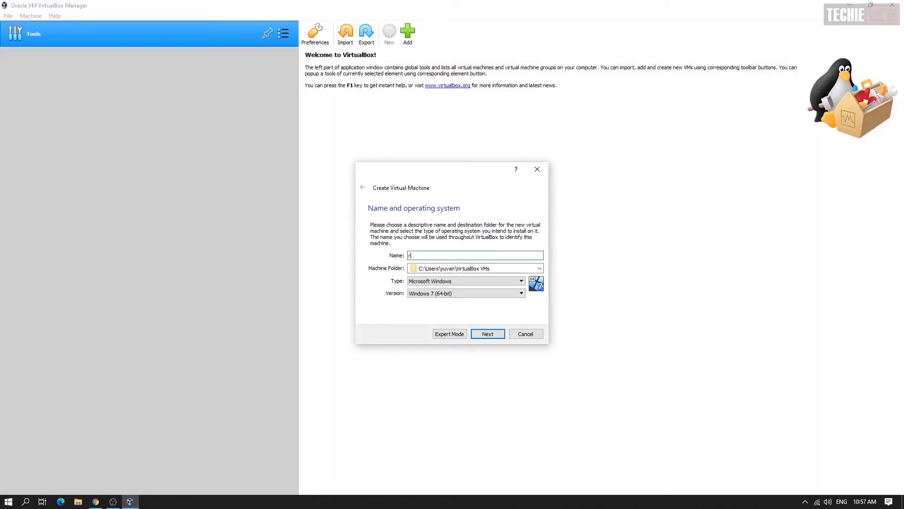
text(hel)
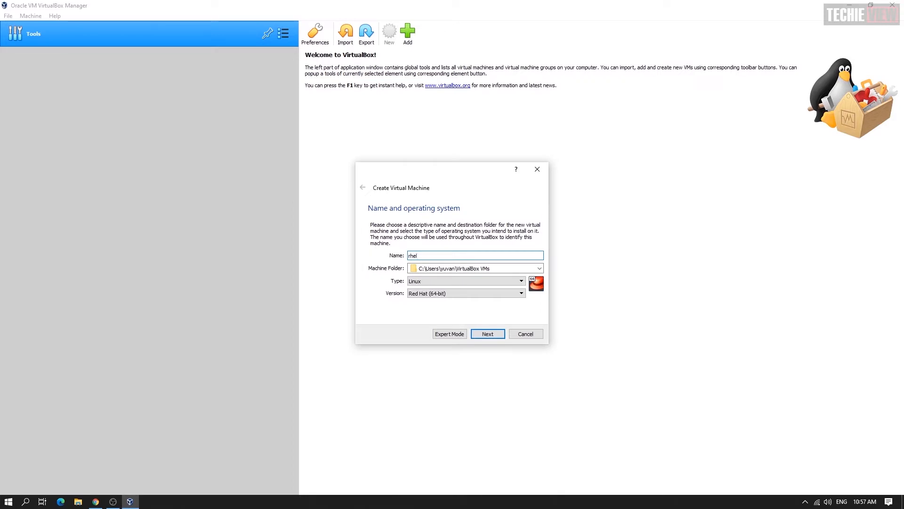
text(8.1)
click(488, 334)
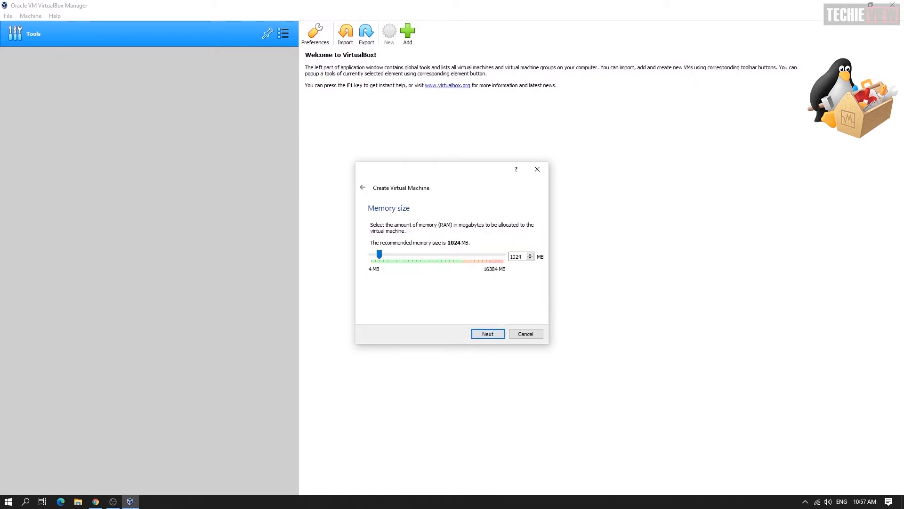
drag(380, 254, 438, 254)
click(488, 334)
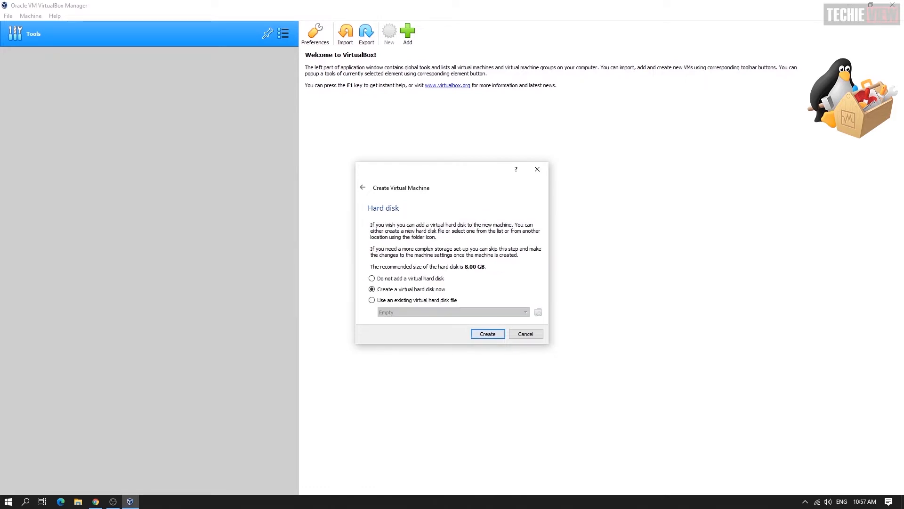
Give it a new dynamically allocated VDI hard disk of 32.23 GB
click(488, 334)
click(492, 350)
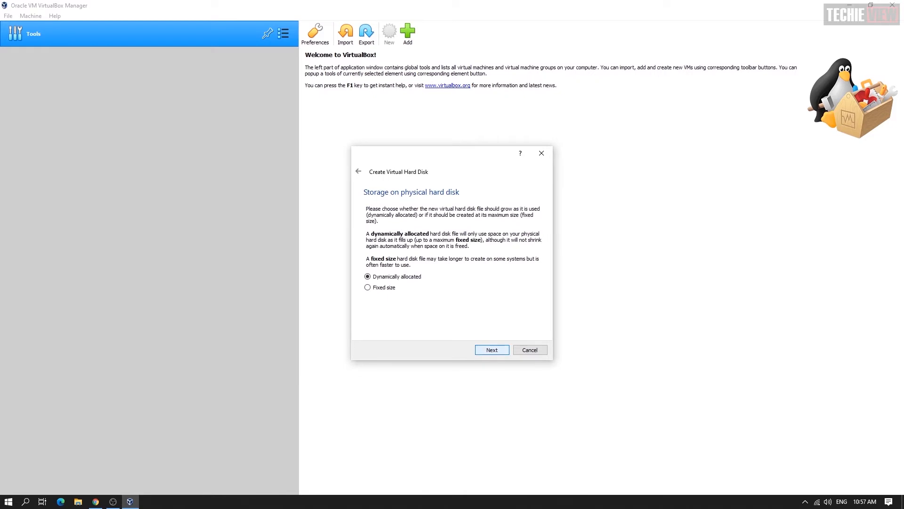
click(492, 350)
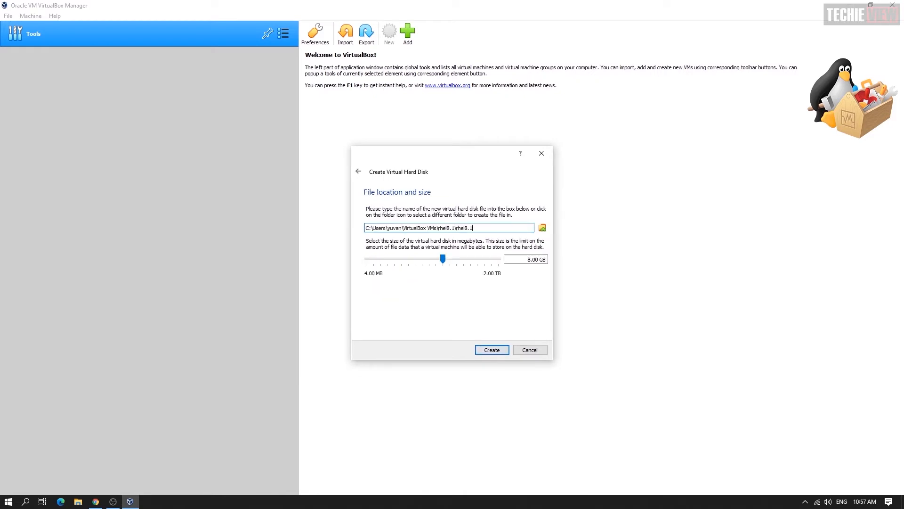
click(531, 260)
key(BackSpace)
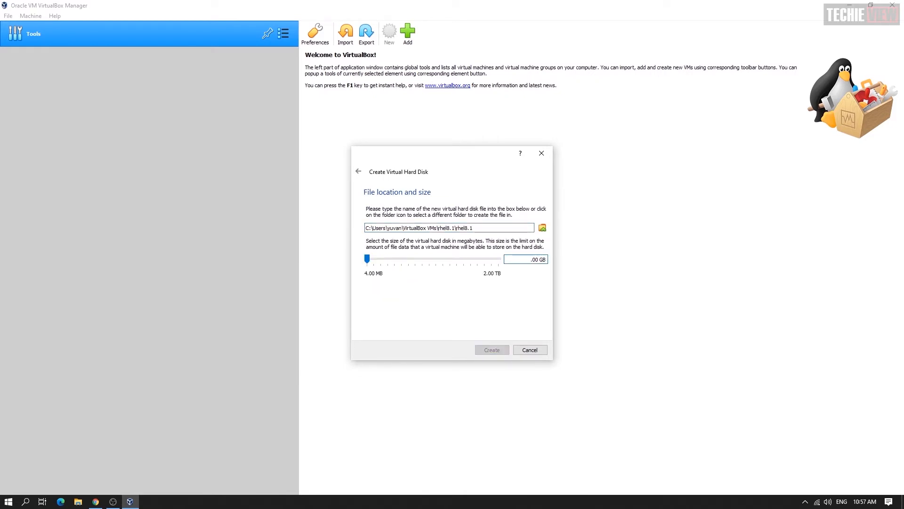
drag(367, 258, 457, 259)
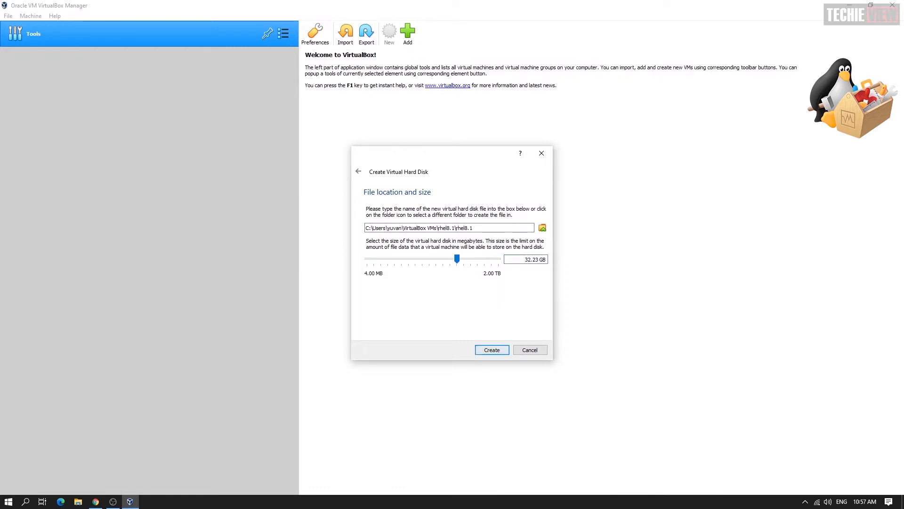
click(492, 349)
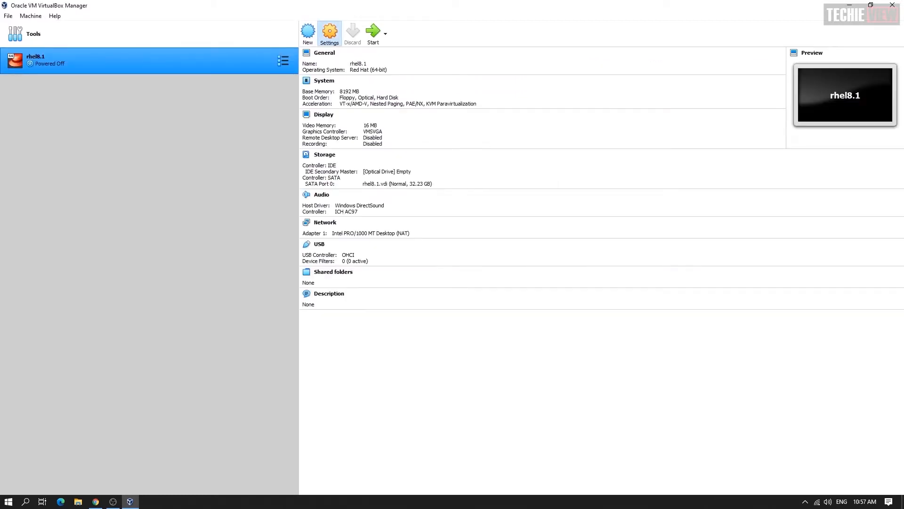
In rhel8.1's System settings, uncheck Floppy and boot from Optical, then Hard Disk
click(330, 33)
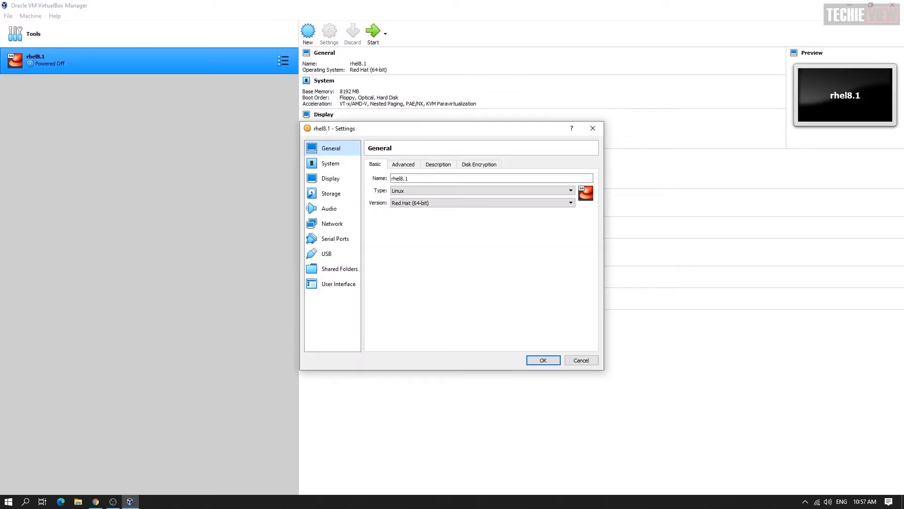
click(331, 163)
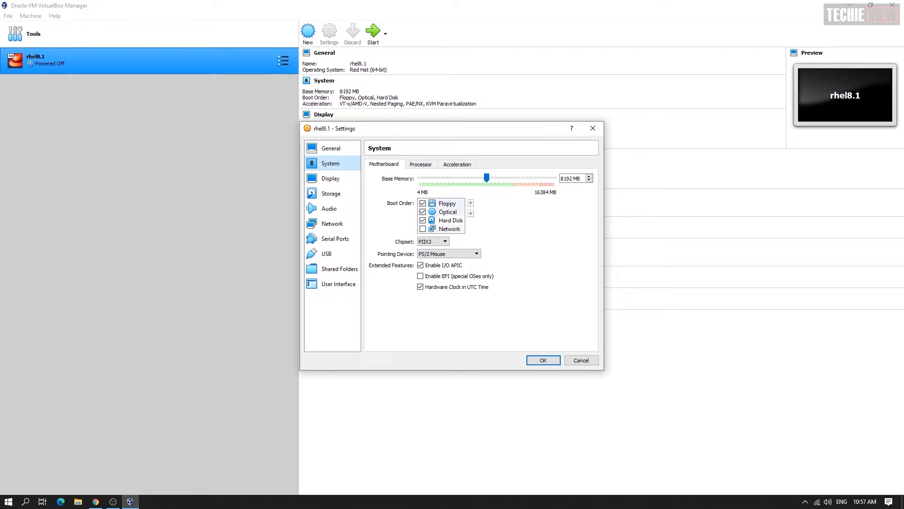
click(423, 204)
click(448, 212)
click(471, 203)
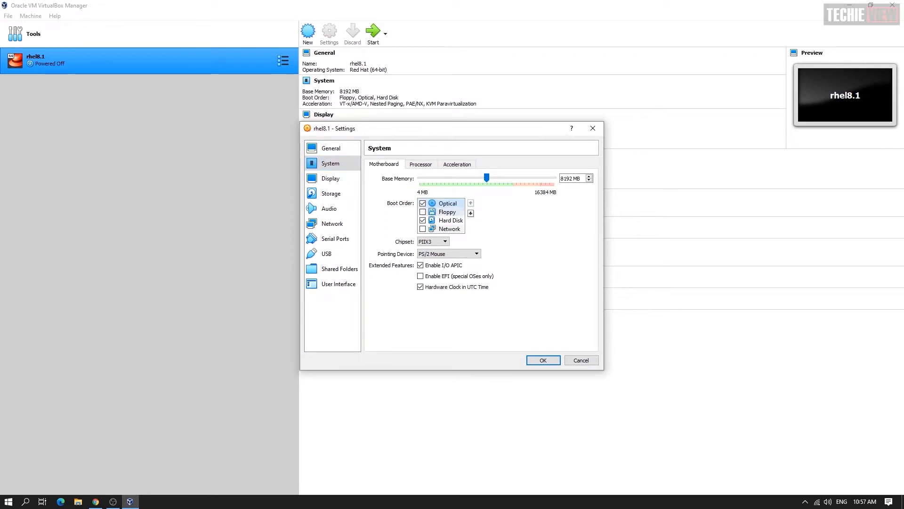
click(451, 221)
click(471, 203)
Raise the virtual CPU count, then review the Acceleration and Display settings
click(420, 164)
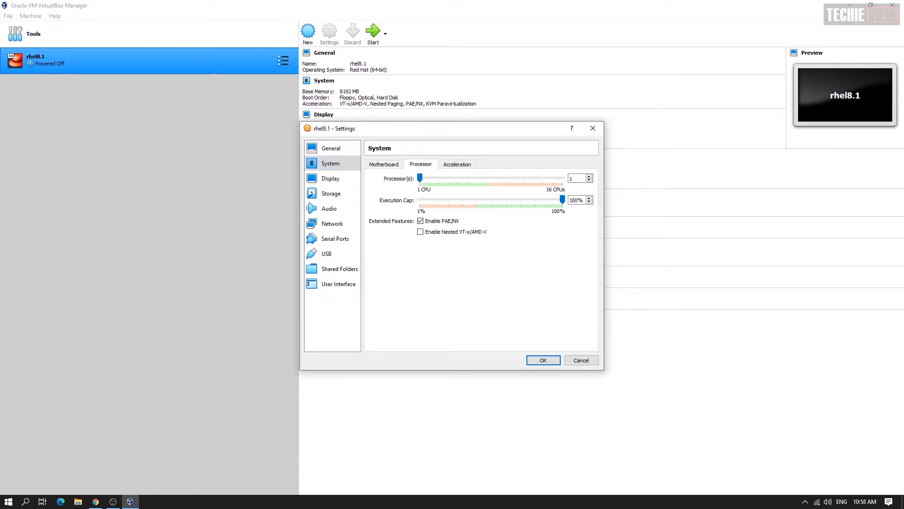
drag(420, 178, 467, 178)
click(457, 164)
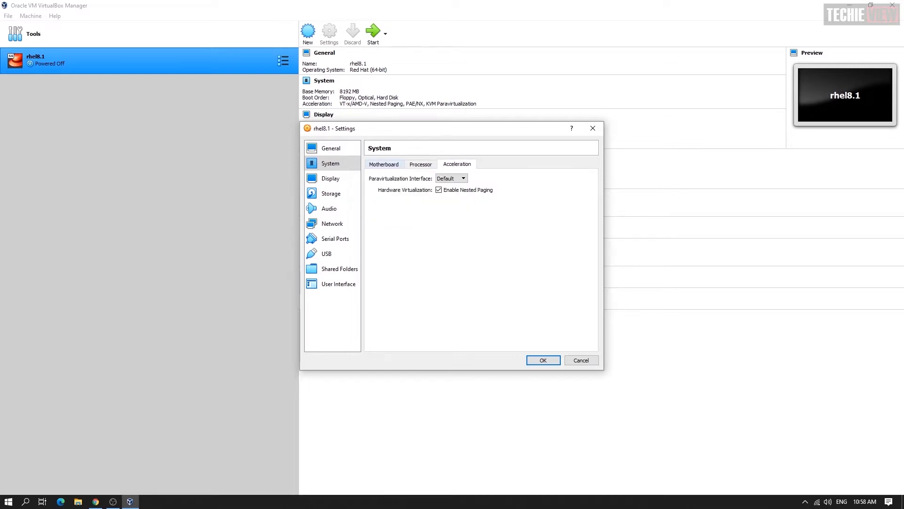
click(384, 164)
click(420, 164)
click(457, 164)
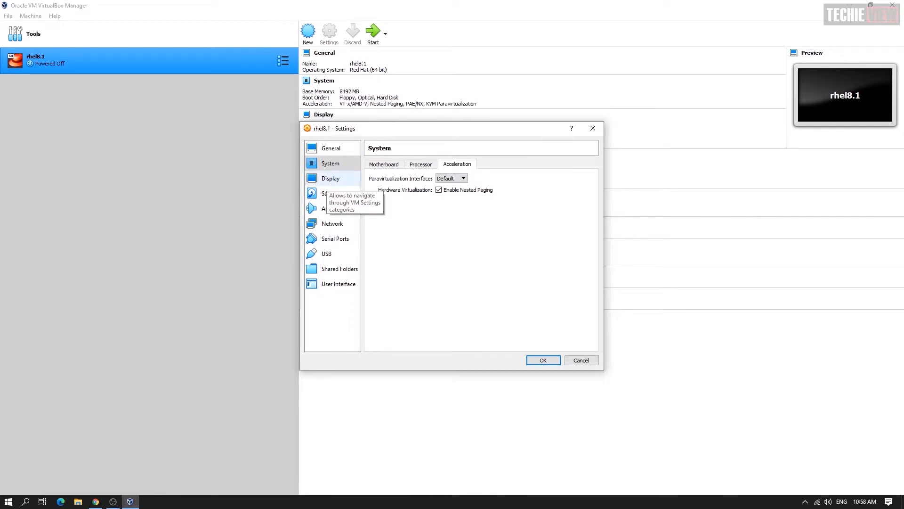
click(326, 180)
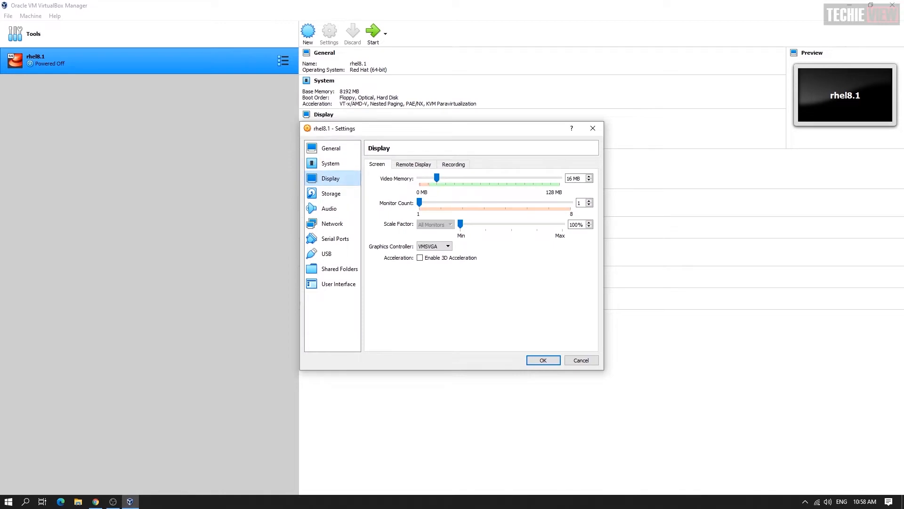
click(331, 194)
click(331, 179)
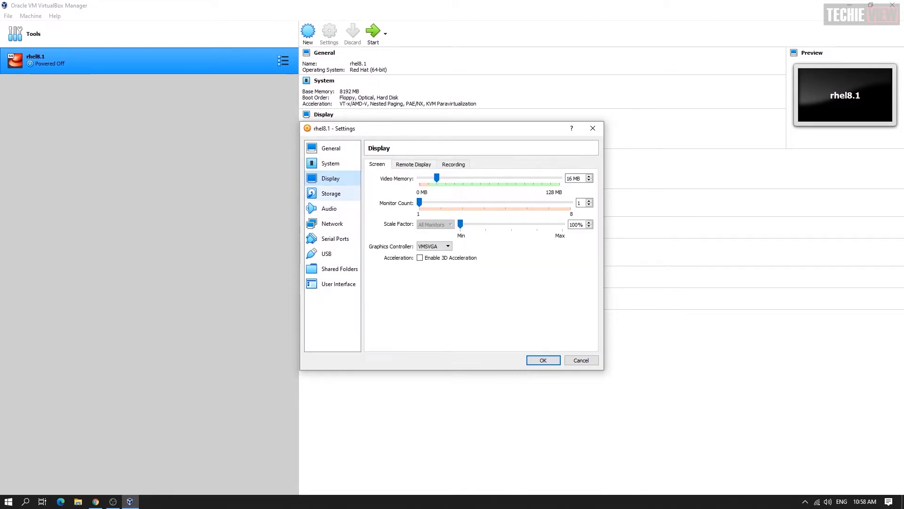
Insert rhel-8.1-x86_64-dvd.iso into the VM's empty optical drive
click(332, 194)
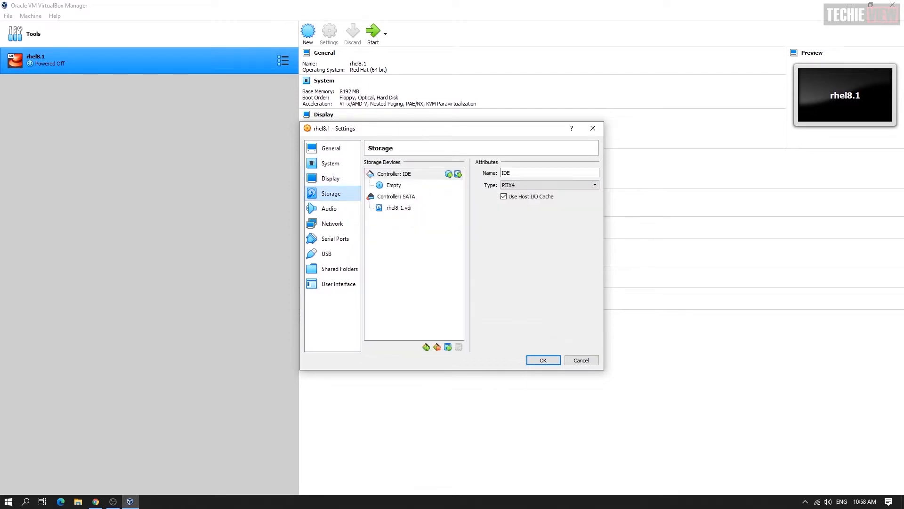
click(594, 173)
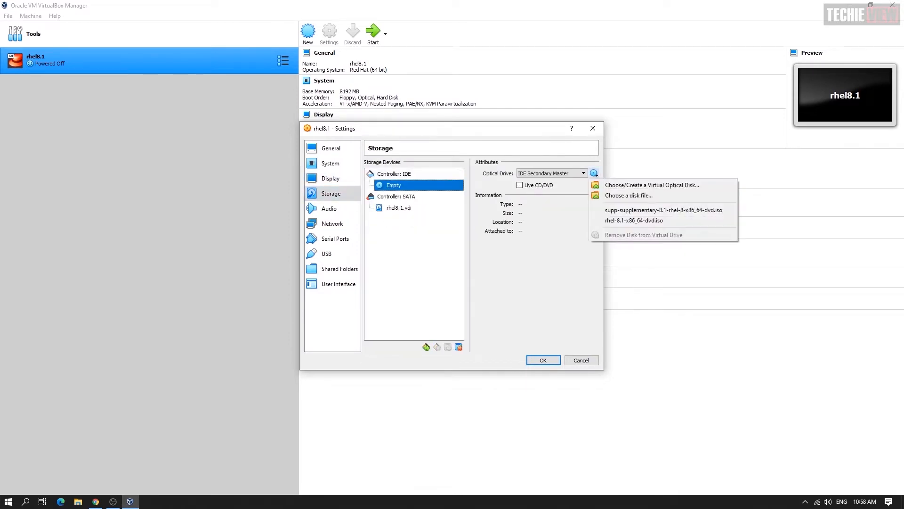
click(652, 185)
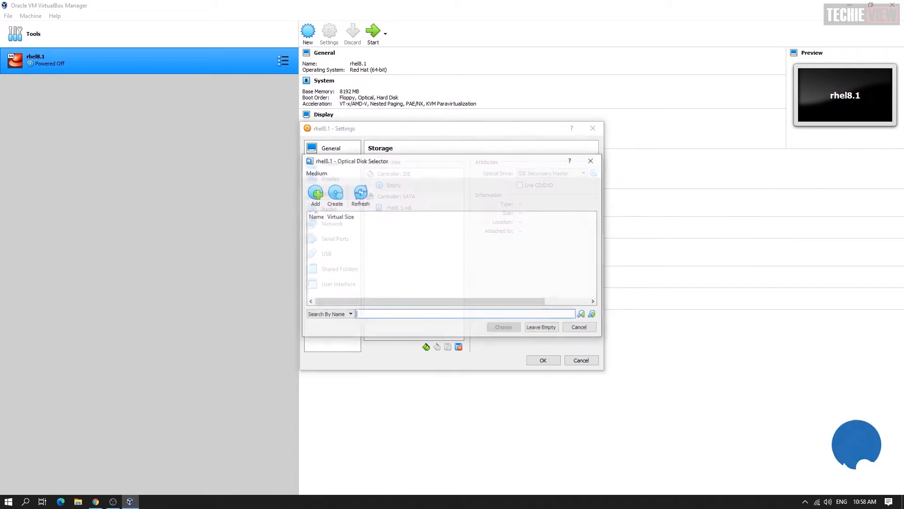
click(315, 192)
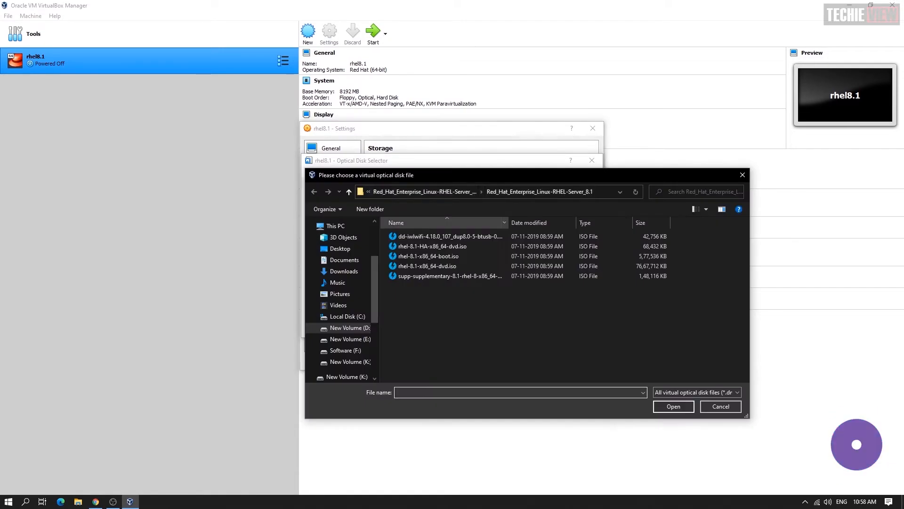
double_click(428, 266)
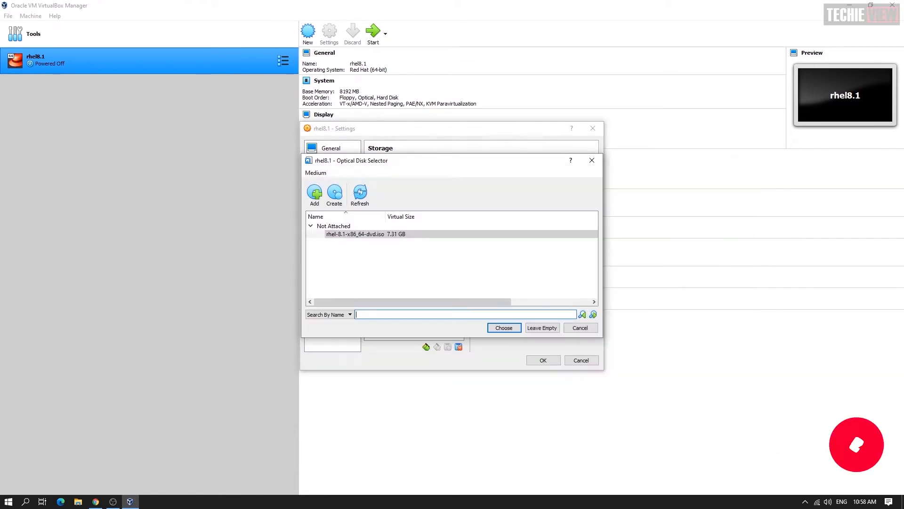
click(504, 327)
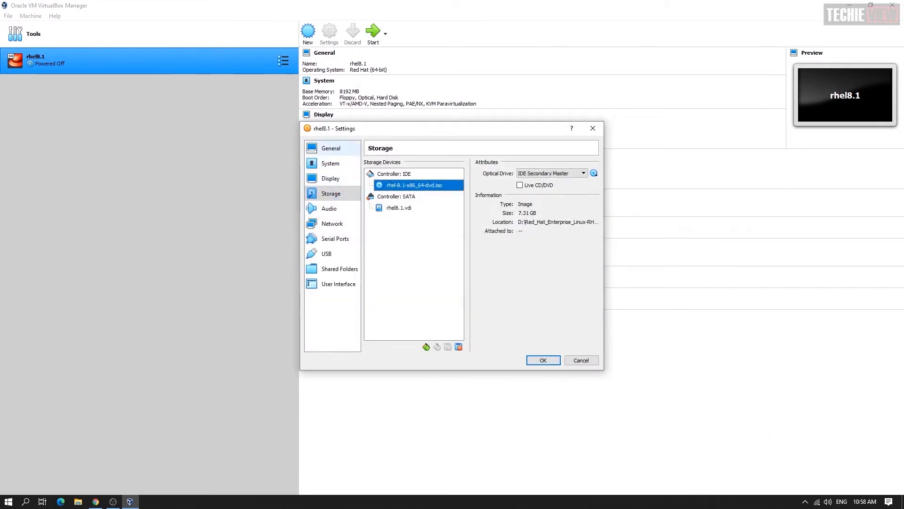
Set the pointing device to USB Tablet and save the VM settings
click(331, 148)
click(330, 164)
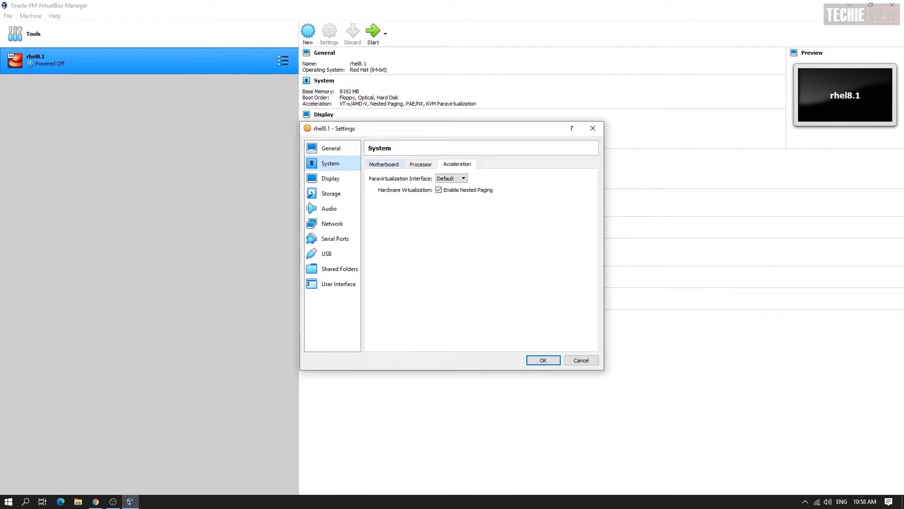
click(384, 164)
click(449, 254)
click(438, 266)
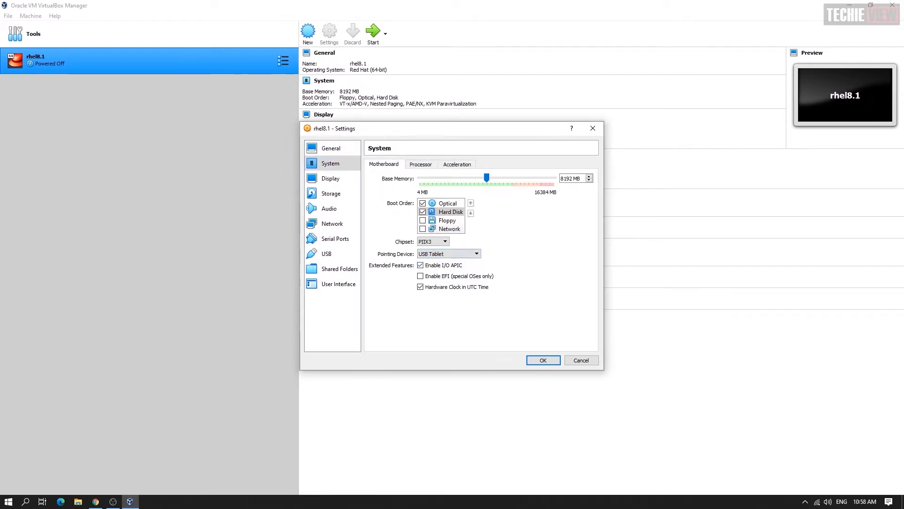
click(543, 360)
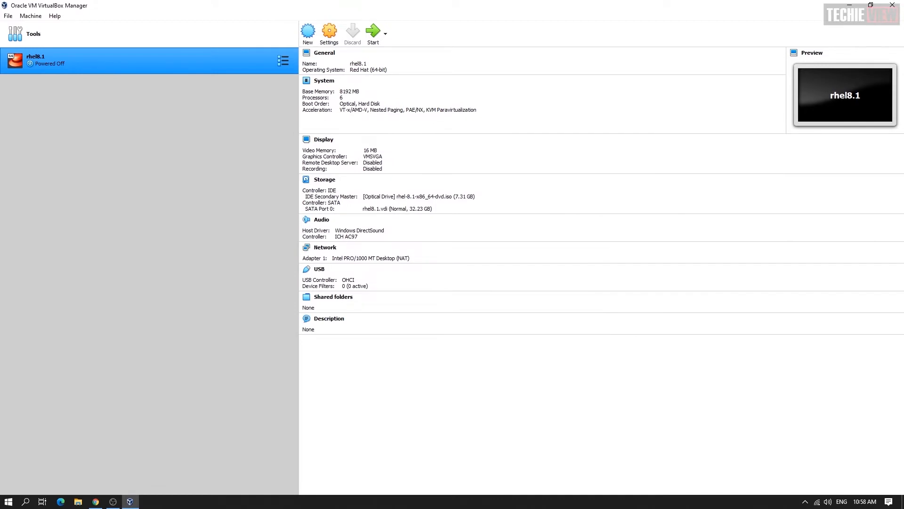
Start rhel8.1 maximized and boot the 'Install Red Hat Enterprise Linux 8.1.0' entry
click(374, 32)
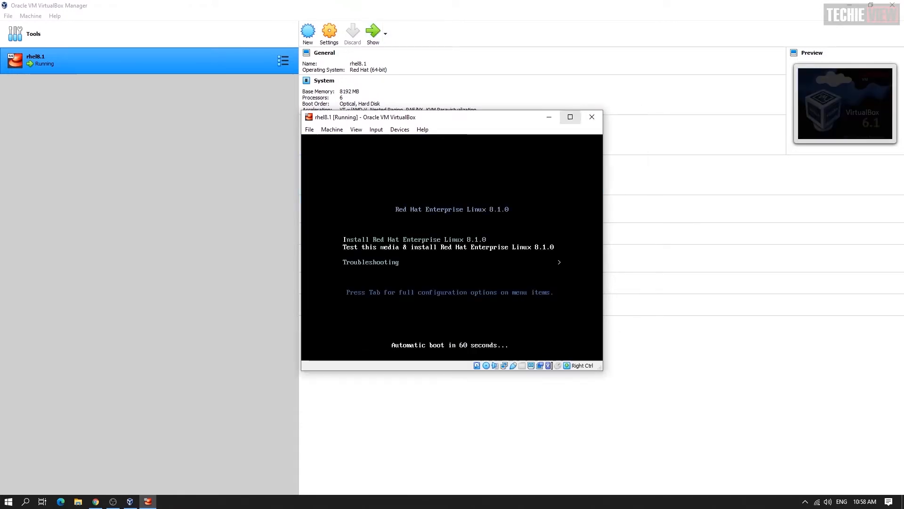
click(569, 117)
key(Up)
key(Return)
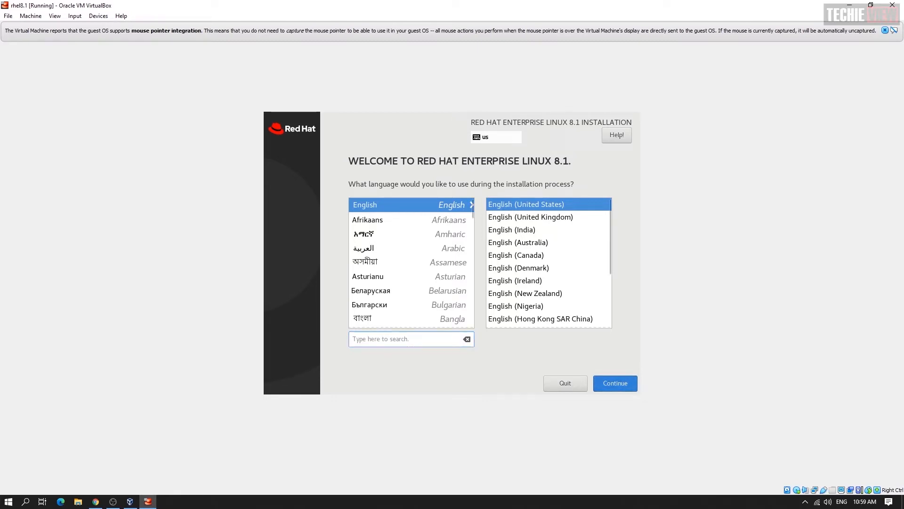
Keep English, automatically partition the ATA VBOX HARDDISK, and keep Server with GUI software
click(615, 383)
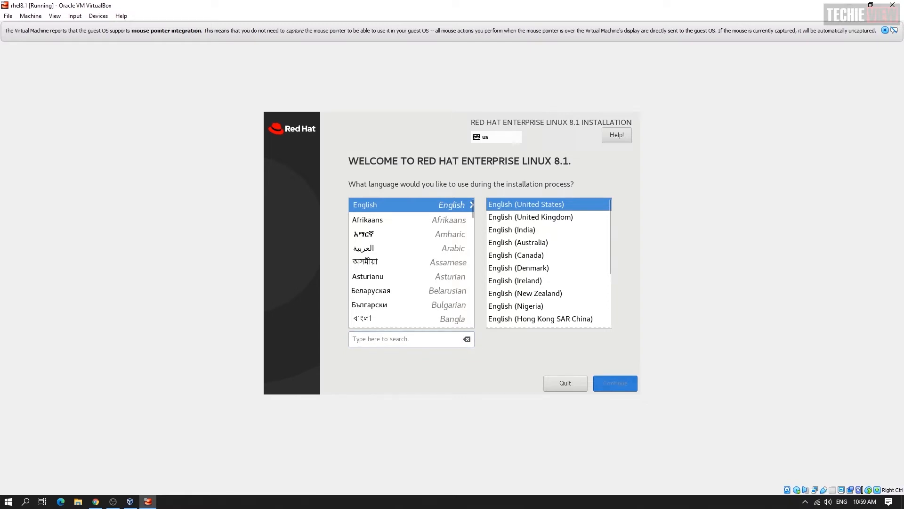
click(605, 190)
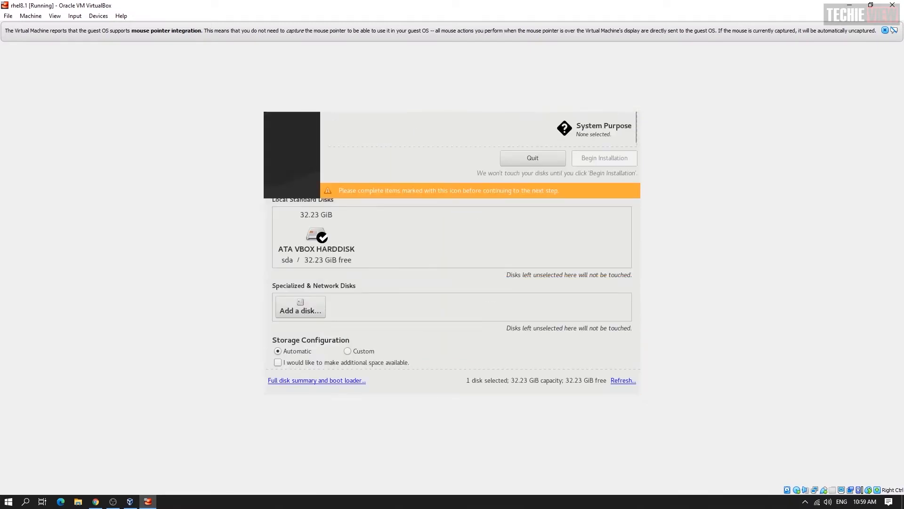
click(316, 236)
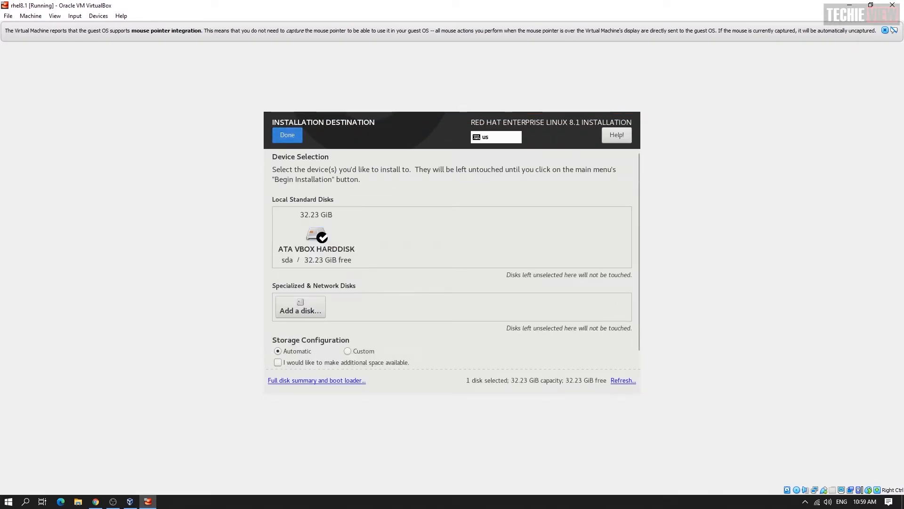
click(288, 135)
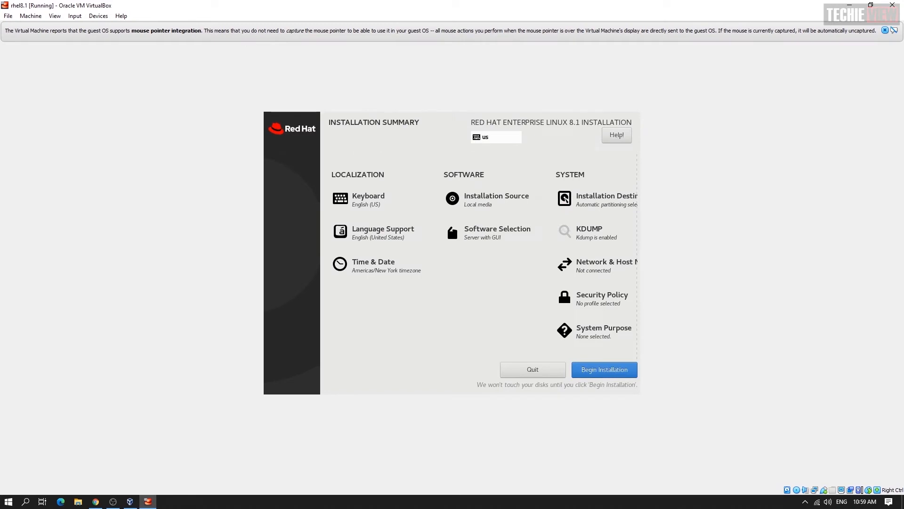
click(497, 231)
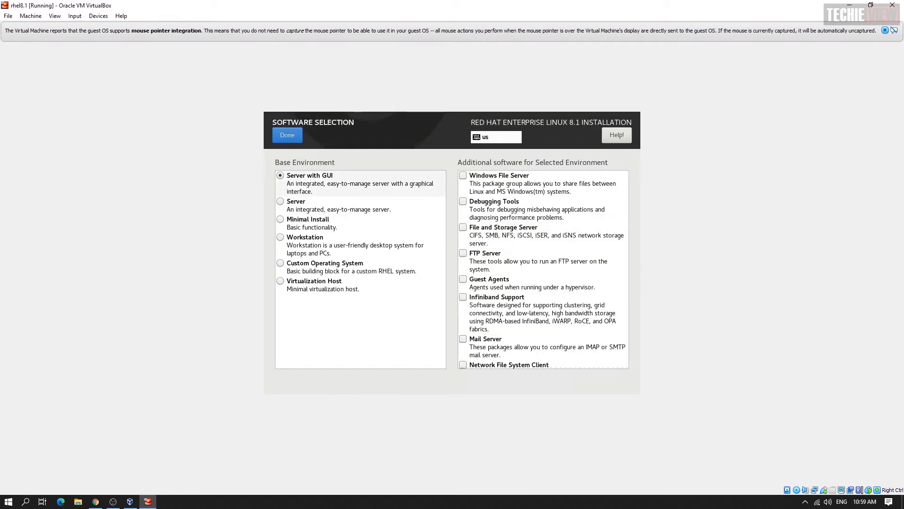
click(287, 135)
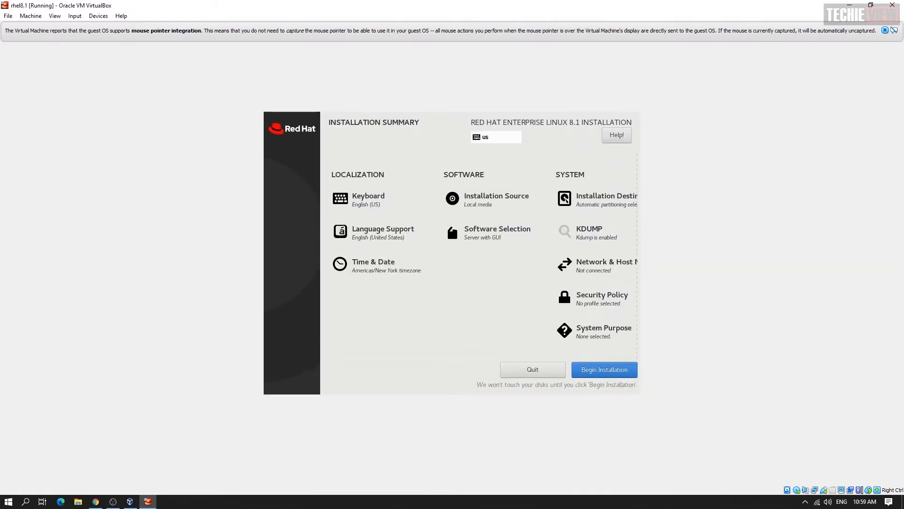
Set the timezone to Asia/Kolkata and begin the RHEL 8.1 installation
click(374, 265)
click(522, 247)
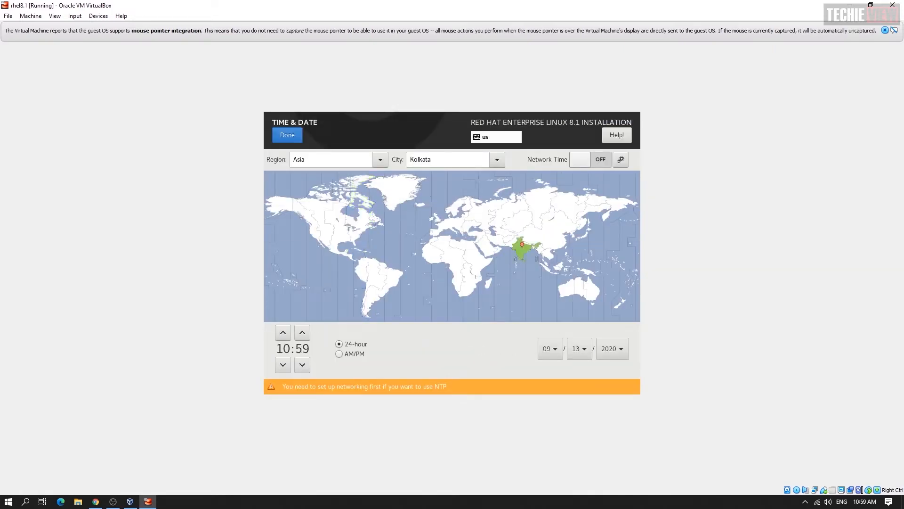
click(521, 243)
click(524, 247)
click(524, 255)
click(287, 135)
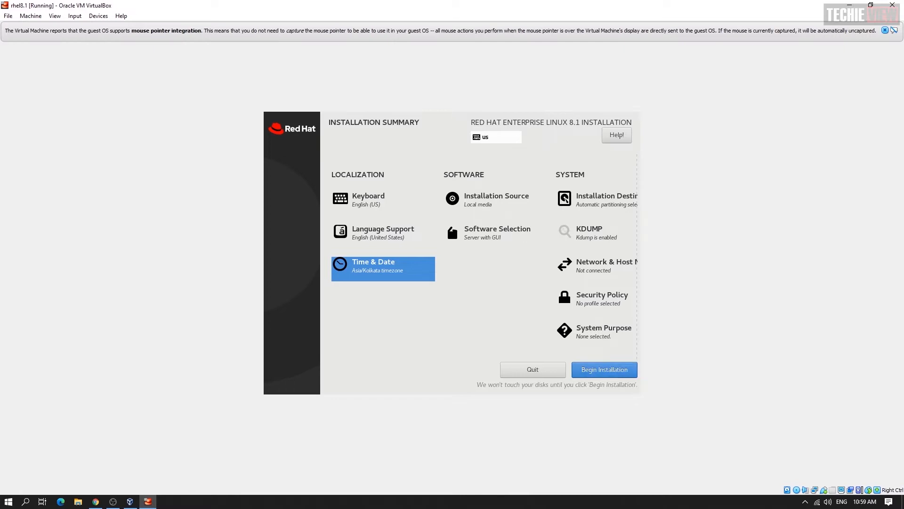
click(604, 369)
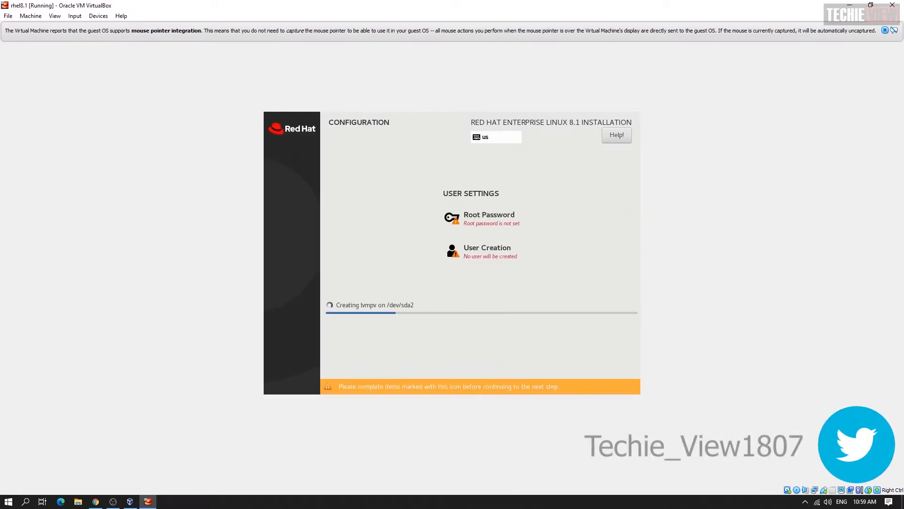
click(489, 218)
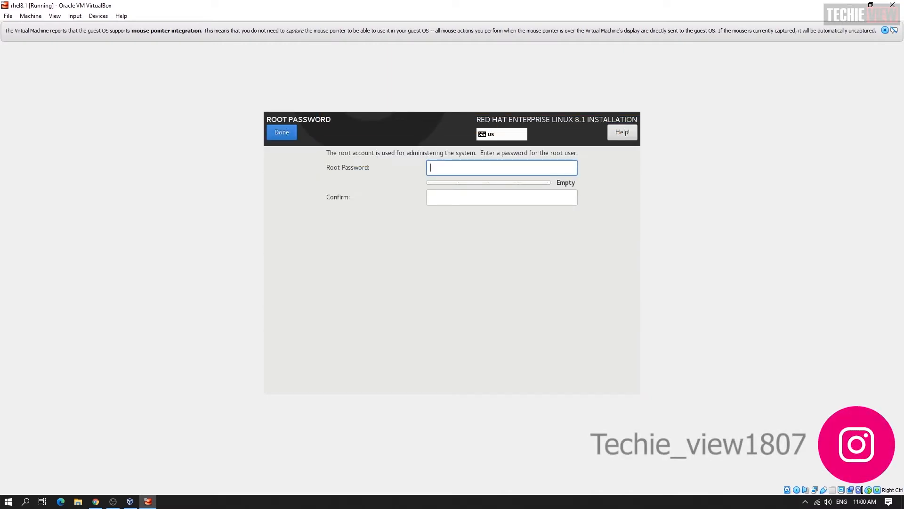
Enter and confirm the root password while the installation continues
text(•••)
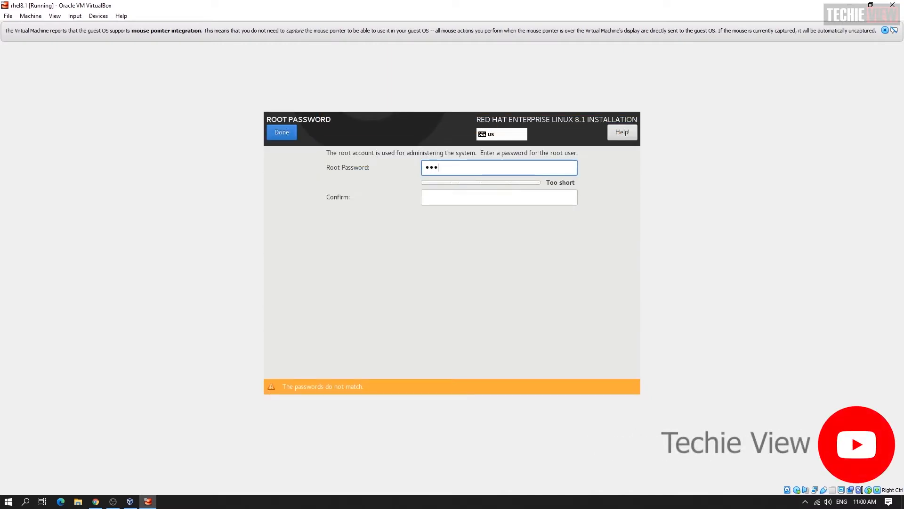
text(••••)
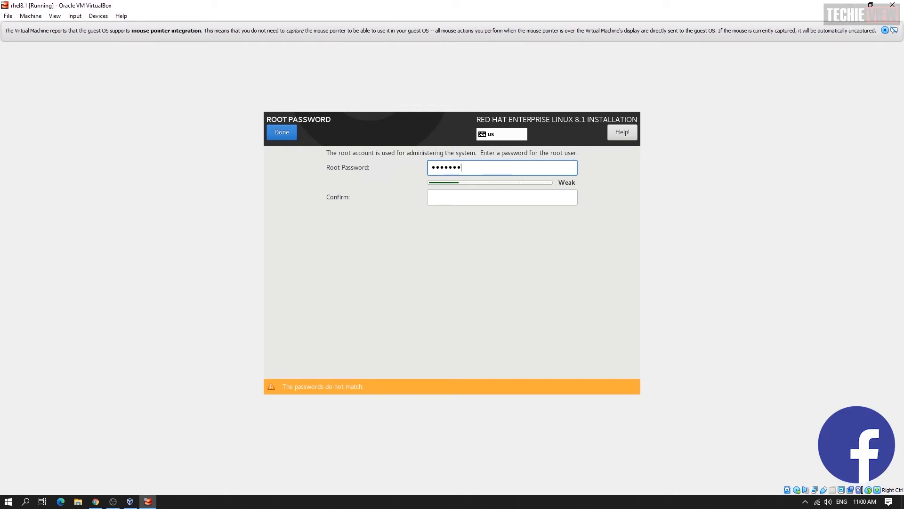
text(••••)
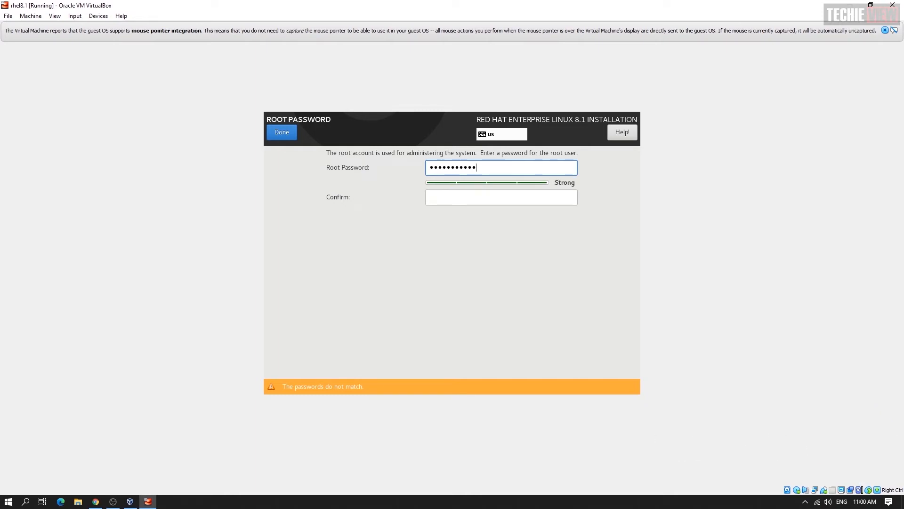
key(Tab)
text(•••••••)
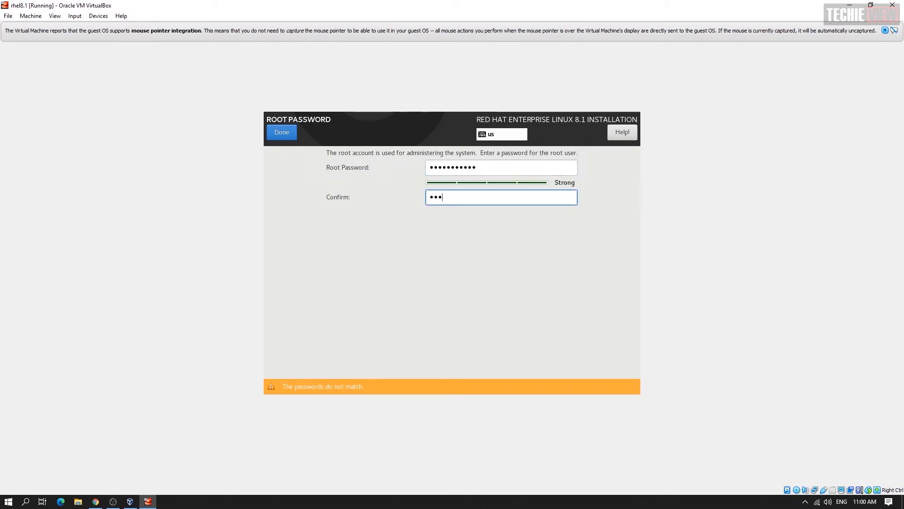
text(••••)
key(Return)
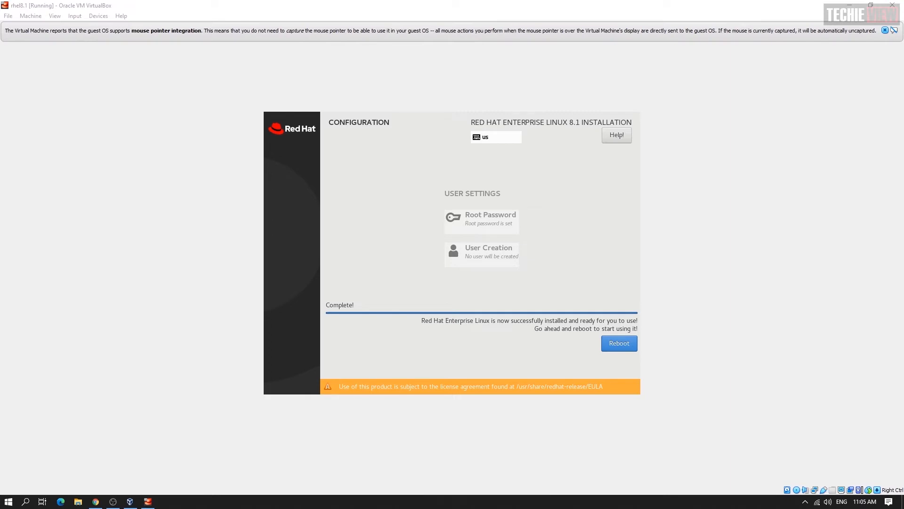
Reboot the installed system and power off the rhel8.1 virtual machine
click(620, 343)
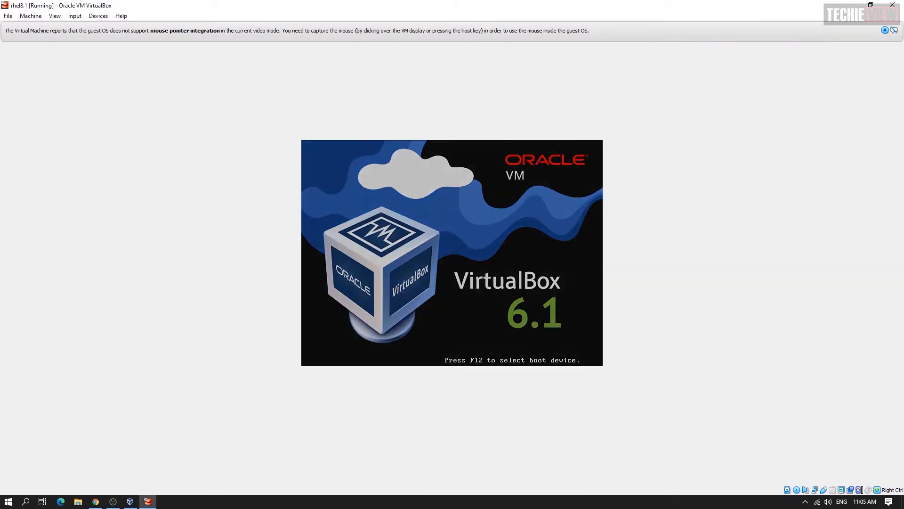
click(892, 5)
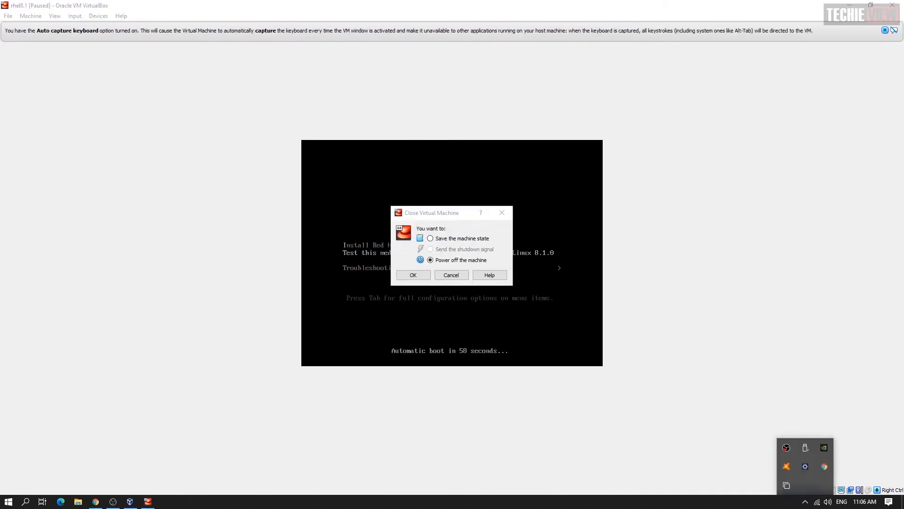
click(806, 502)
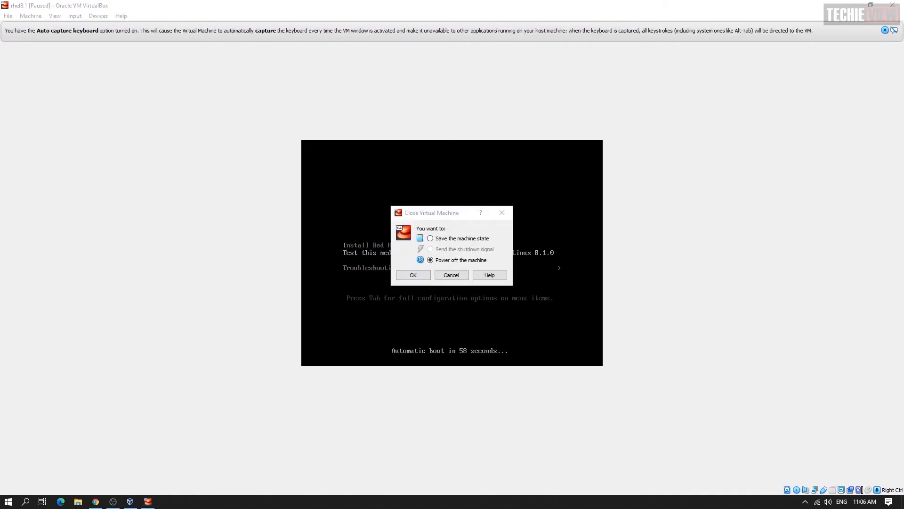
key(Return)
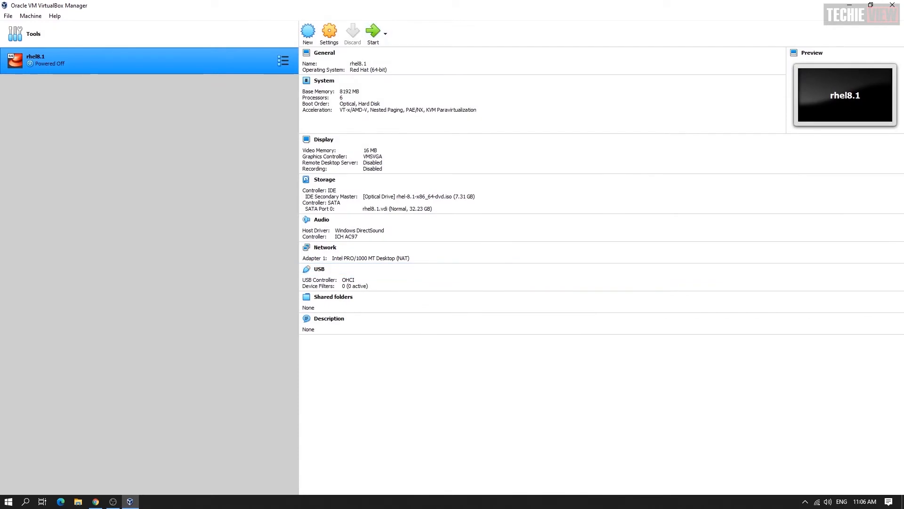
Change rhel8.1's boot order to Hard Disk only, removing Optical
click(330, 32)
click(331, 164)
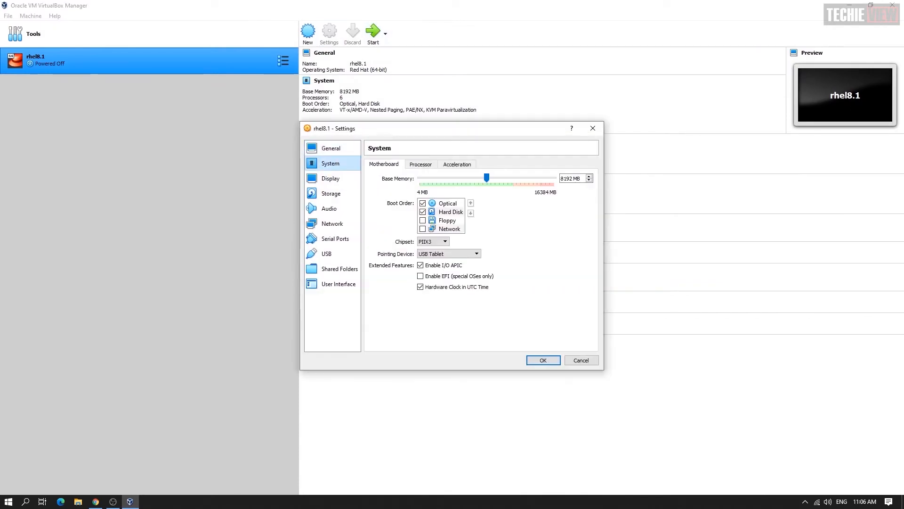
click(423, 204)
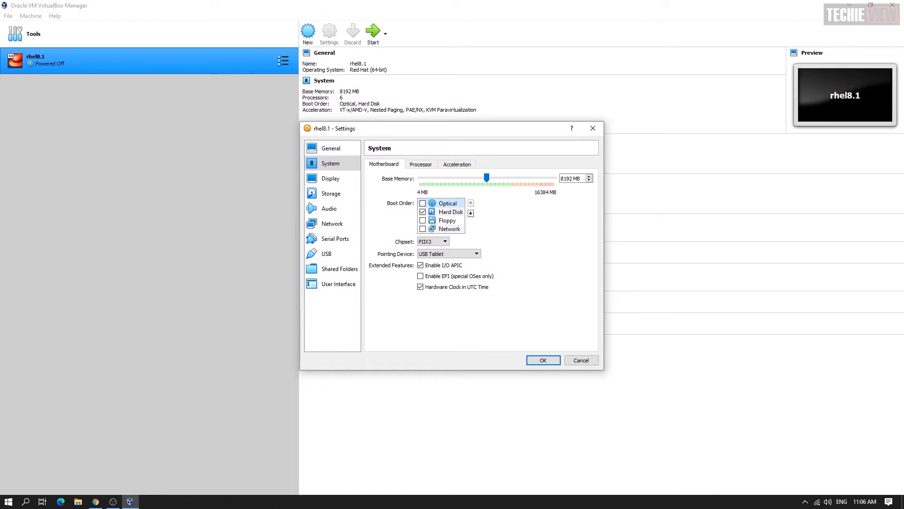
click(450, 212)
click(471, 203)
Inspect the attached RHEL 8.1 ISO in Storage, cancelling the optical disk image chooser
click(331, 193)
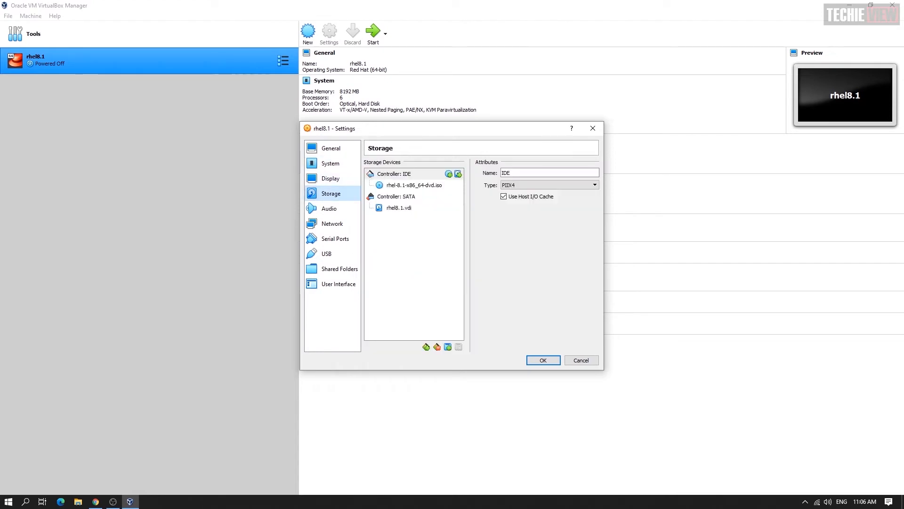
click(414, 184)
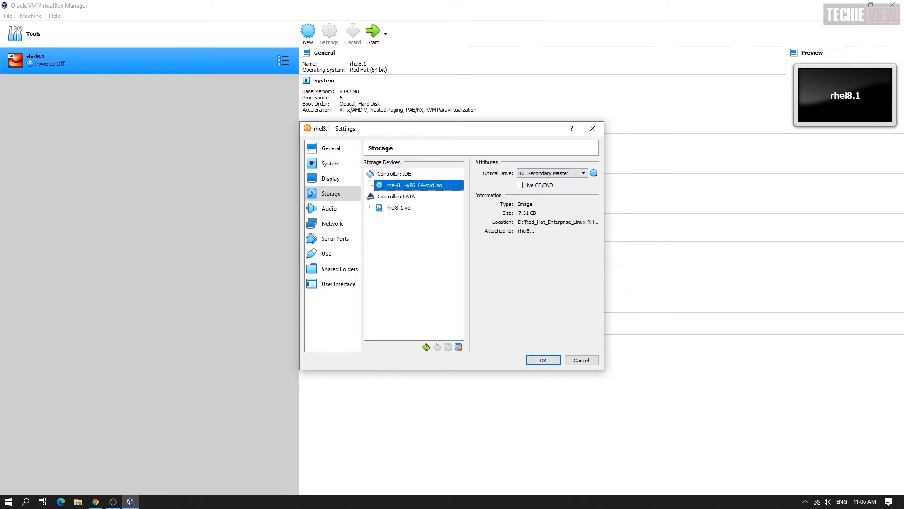
click(394, 174)
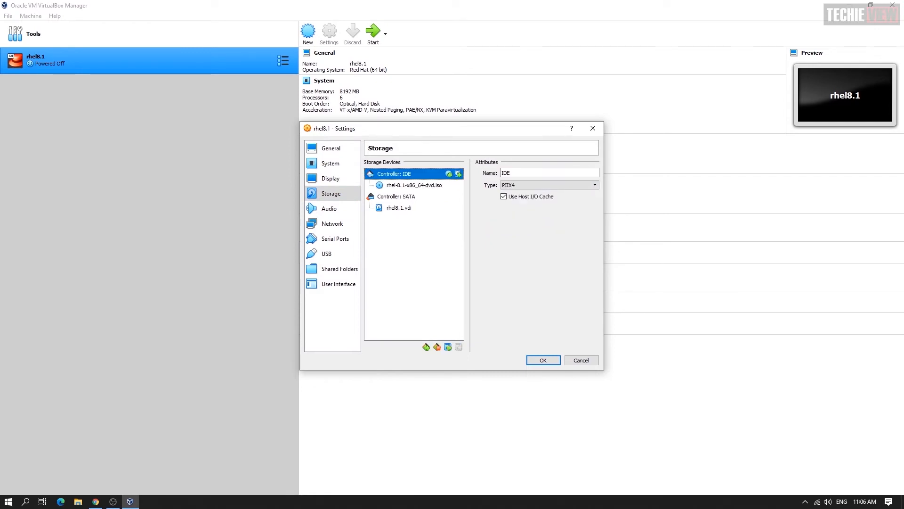
click(449, 173)
click(315, 193)
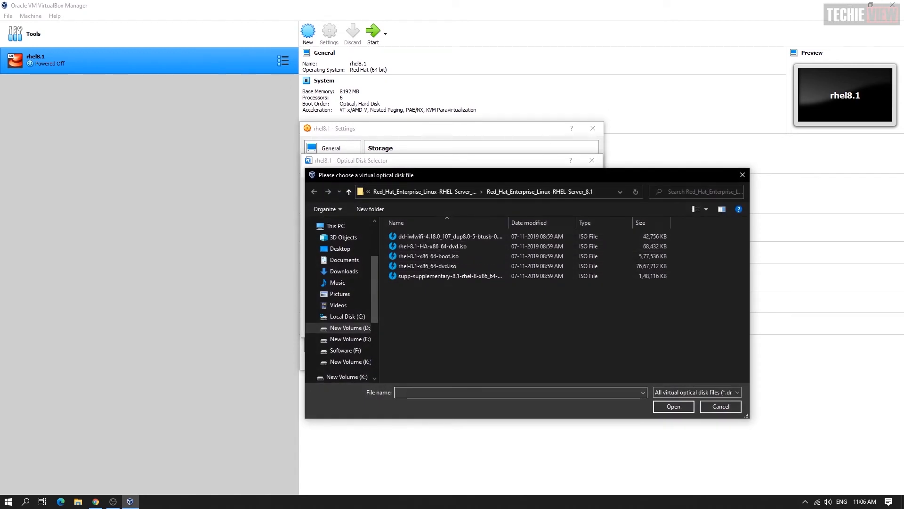
text(packages ne)
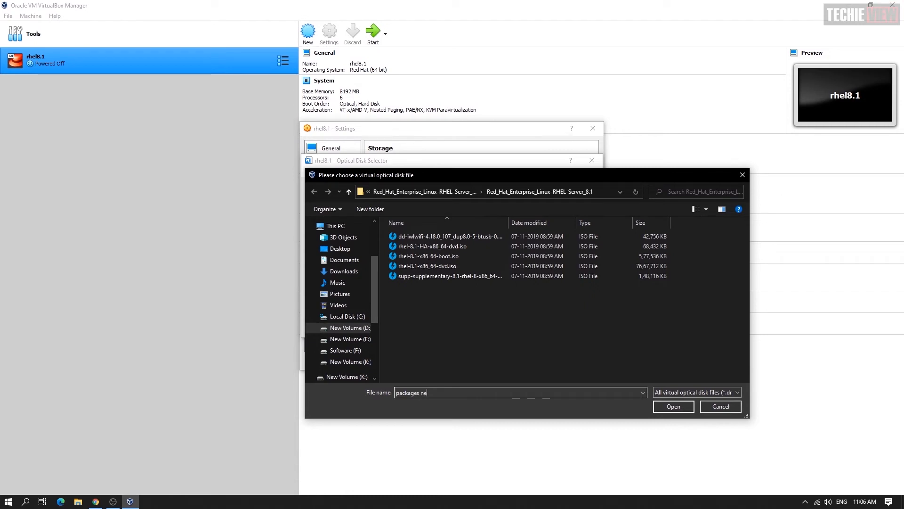
text(eded to be oi)
key(BackSpace)
key(BackSpace)
text(insta)
click(720, 406)
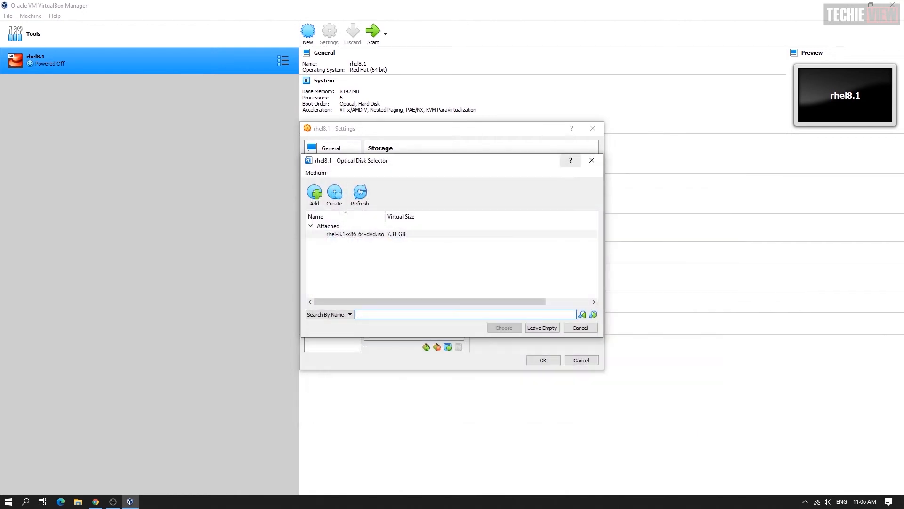
click(592, 160)
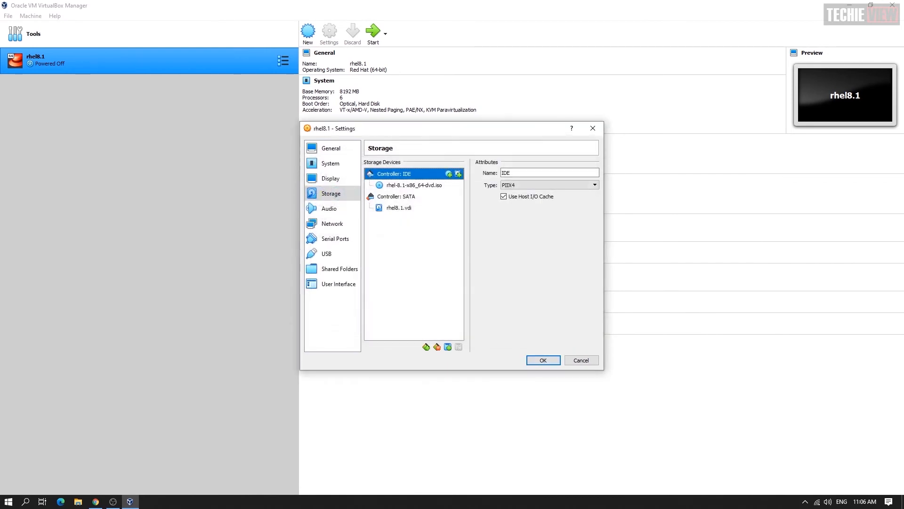
Save the settings and start the rhel8.1 virtual machine
click(414, 185)
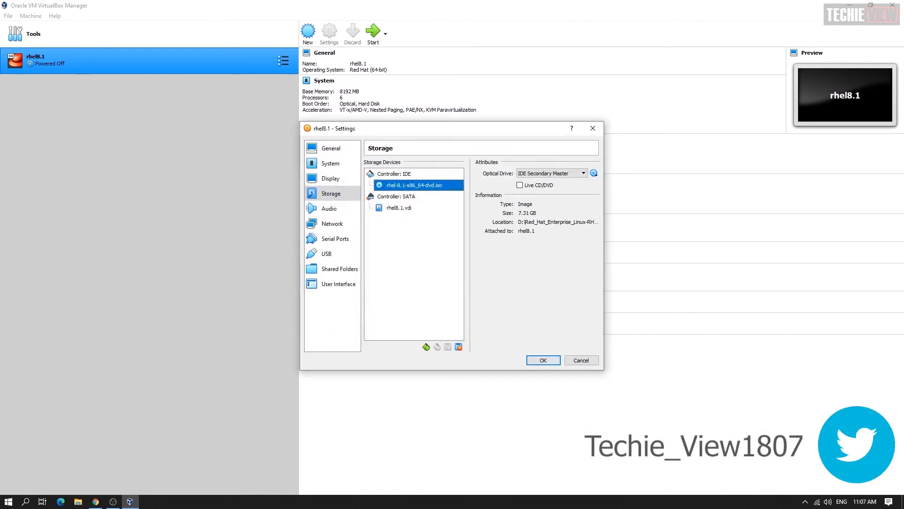
click(543, 360)
click(374, 33)
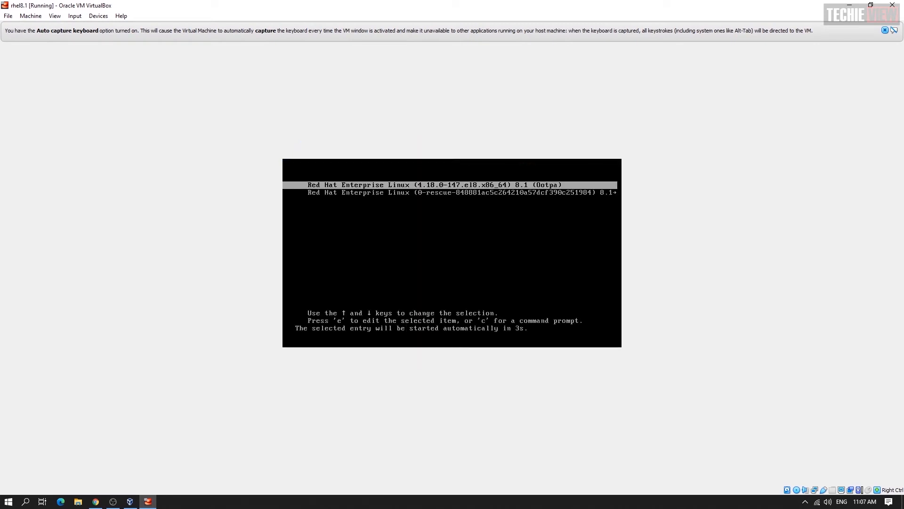
Boot the default RHEL entry and accept the license agreement in Initial Setup
key(Return)
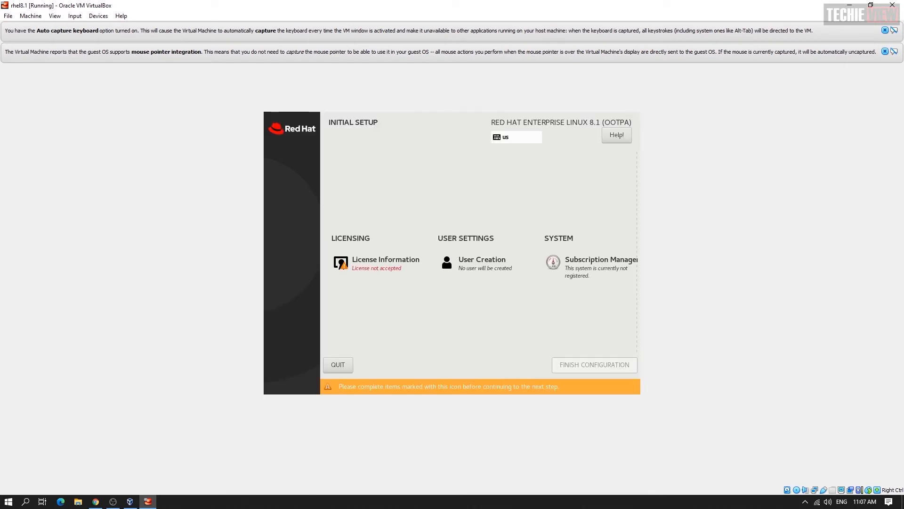
click(385, 263)
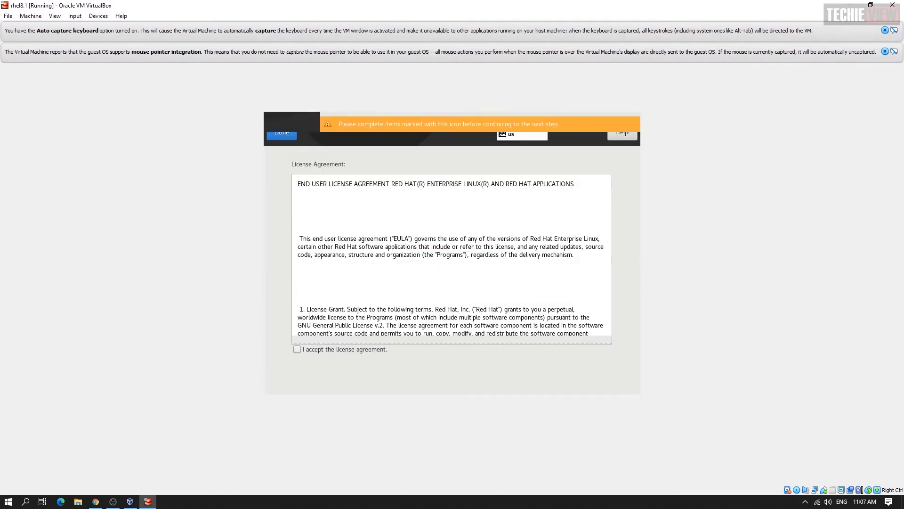
click(297, 349)
click(282, 132)
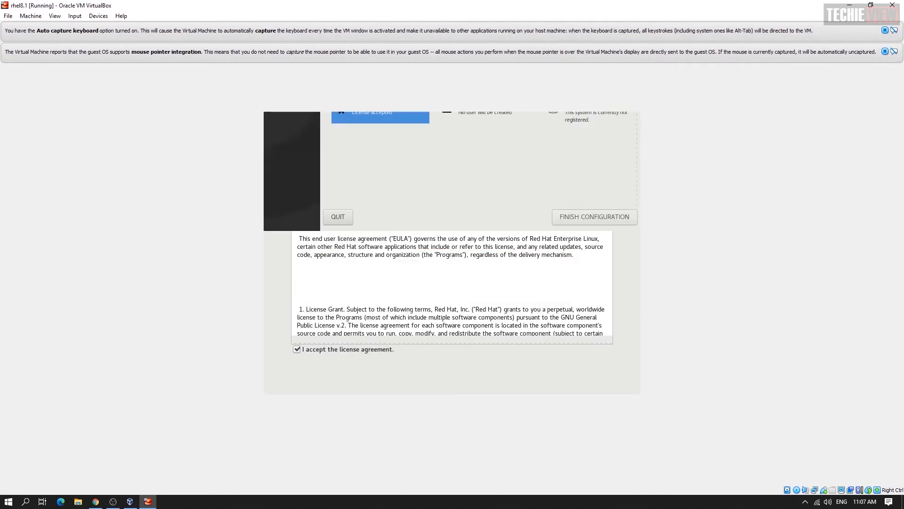
Create a new user account with a username and a password, confirmed twice
click(466, 264)
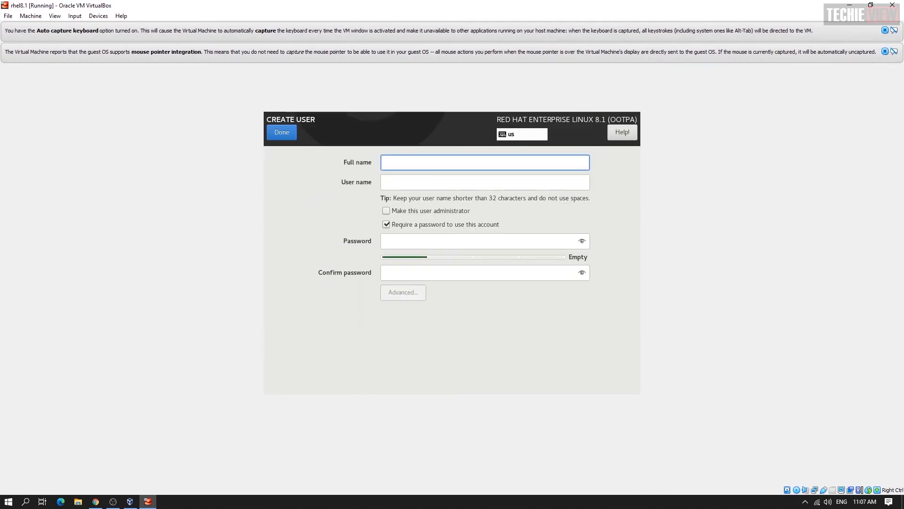
text(yuvan)
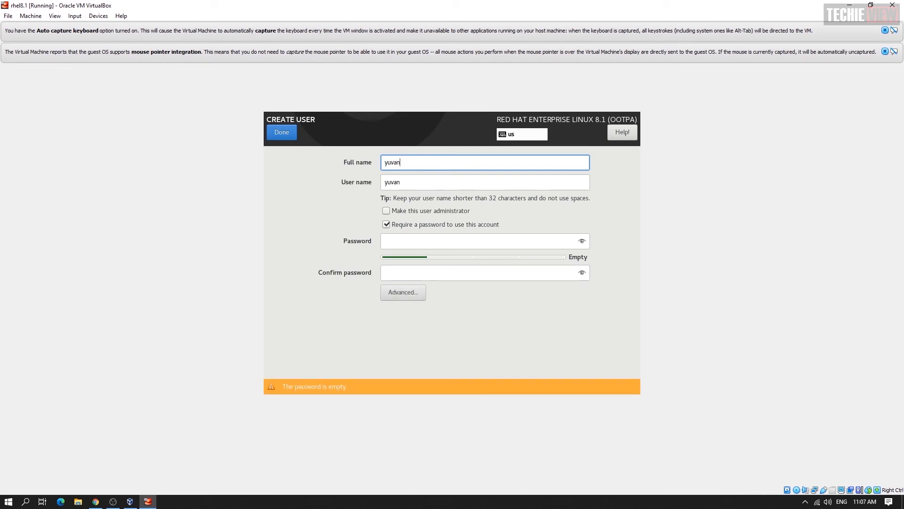
click(480, 241)
text(redhat)
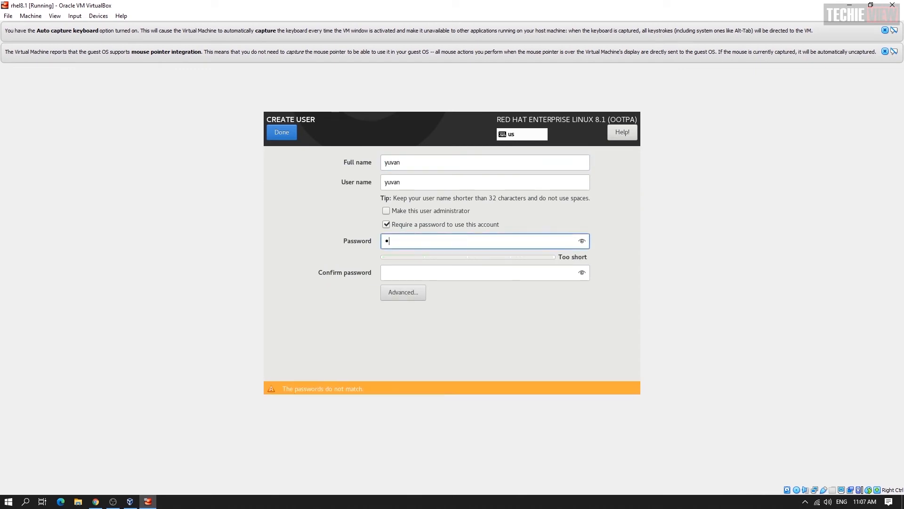
text(@1234)
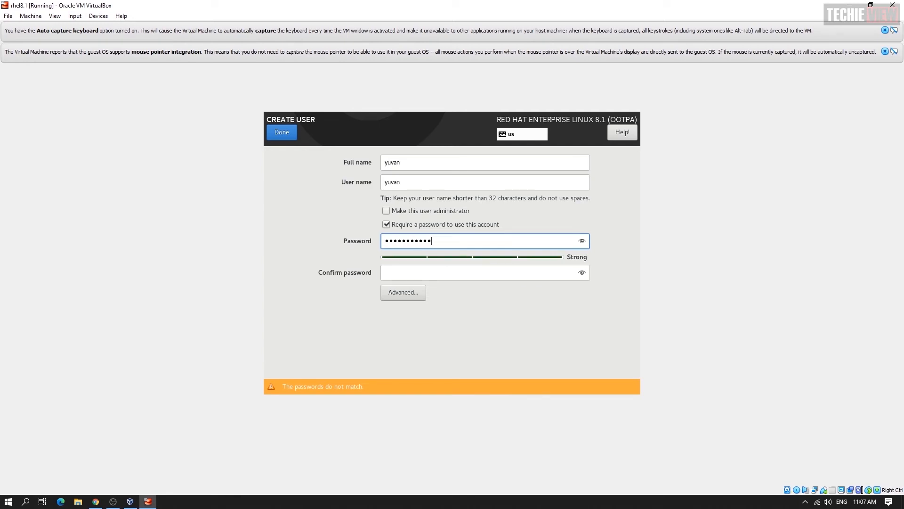
key(Tab)
text(redha)
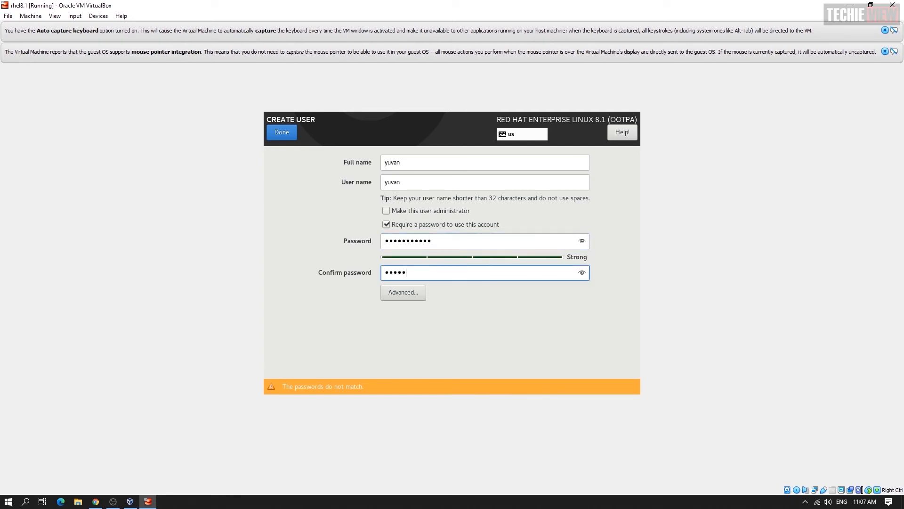
text(t@1234)
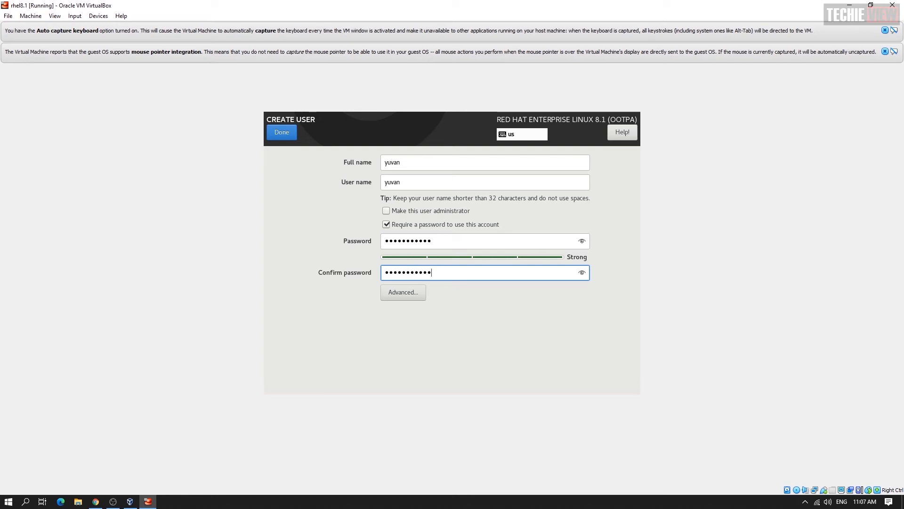
click(281, 132)
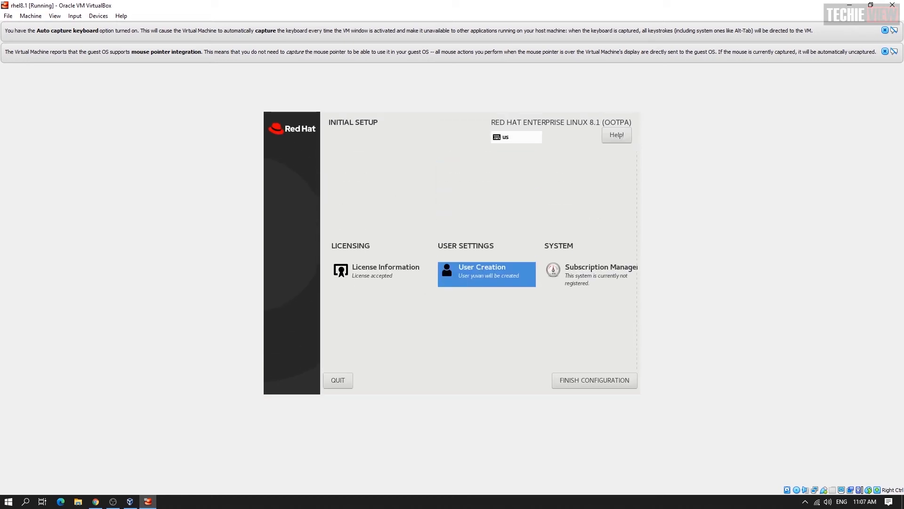
Finish the initial configuration and sign in as the new user with their password
click(595, 381)
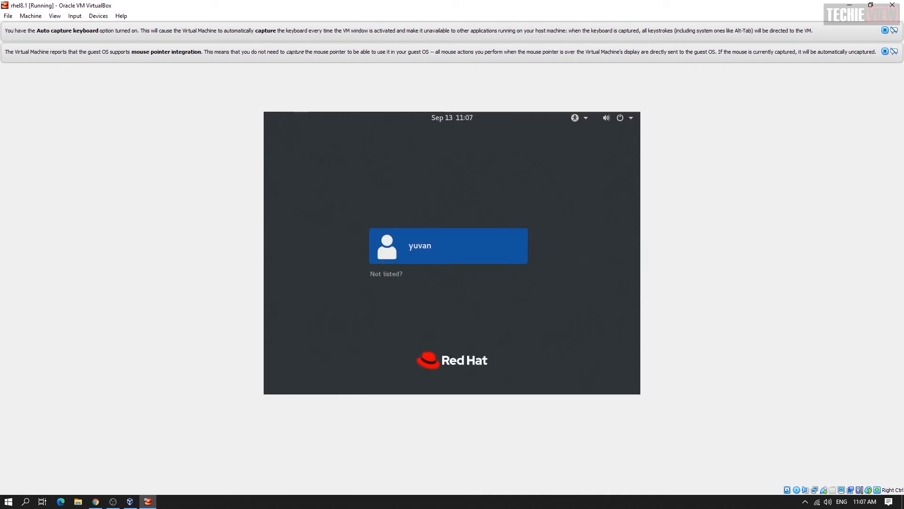
key(Return)
text(••)
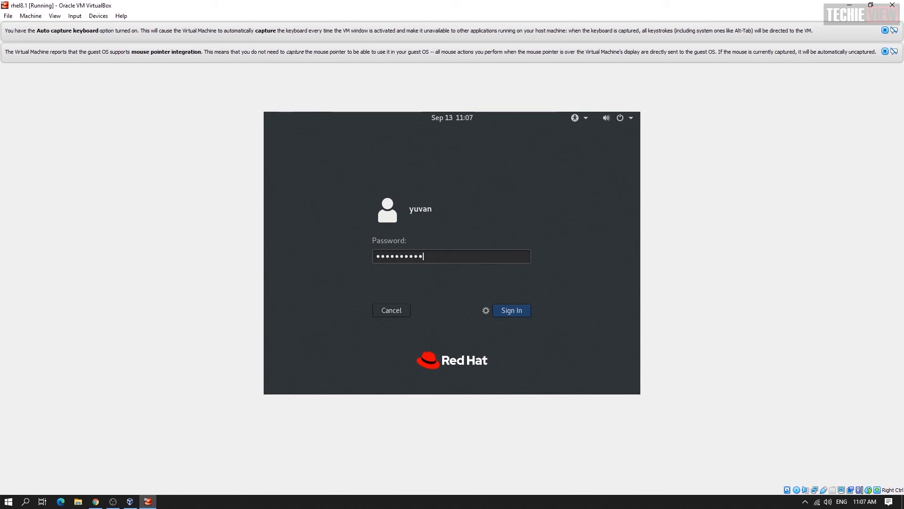
key(Return)
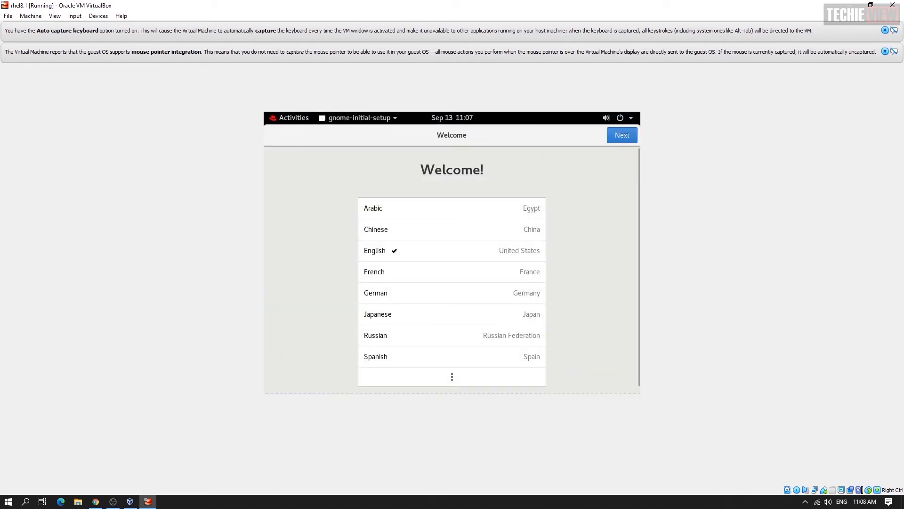
Complete first-login setup keeping English and the English (US) layout, skipping online accounts, then show Activities
scroll(452, 283, down, 1)
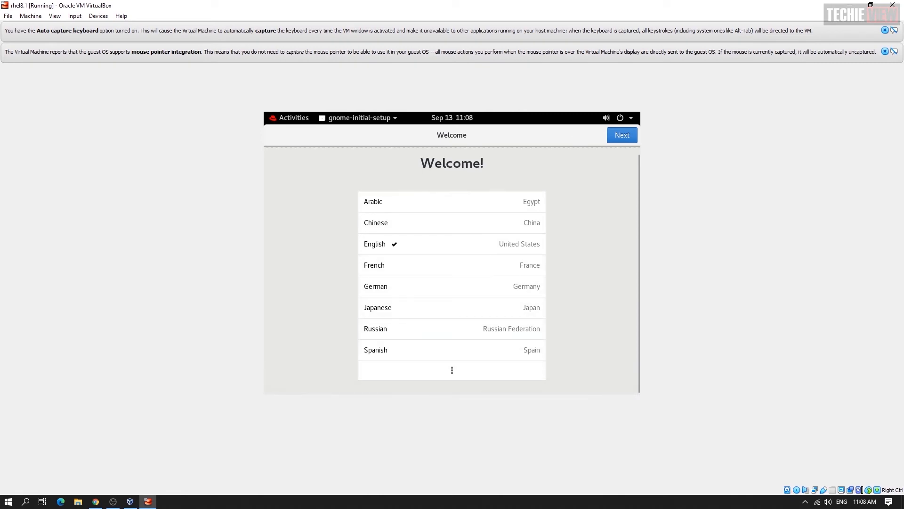
click(622, 135)
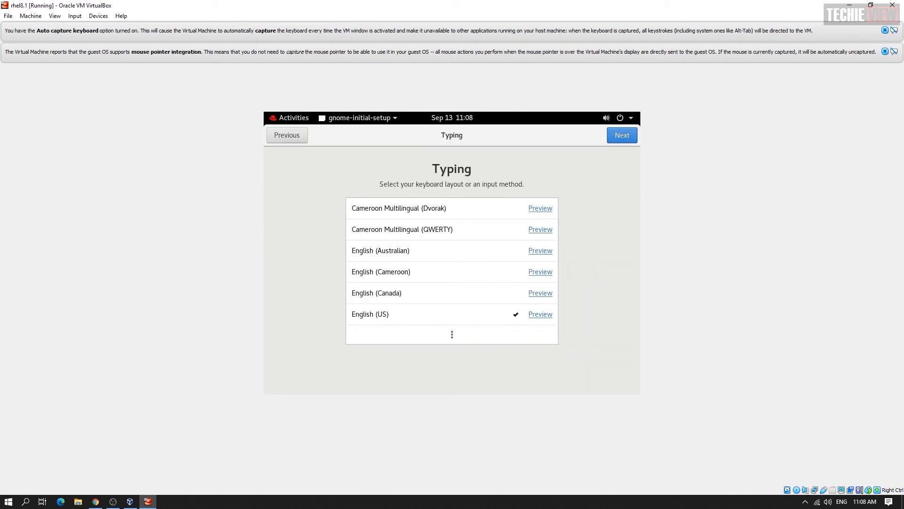
click(622, 135)
click(622, 136)
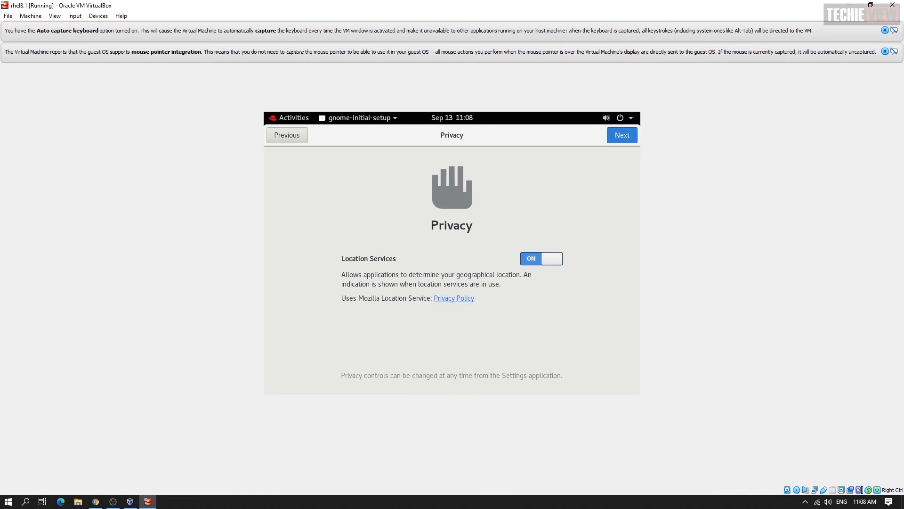
click(623, 135)
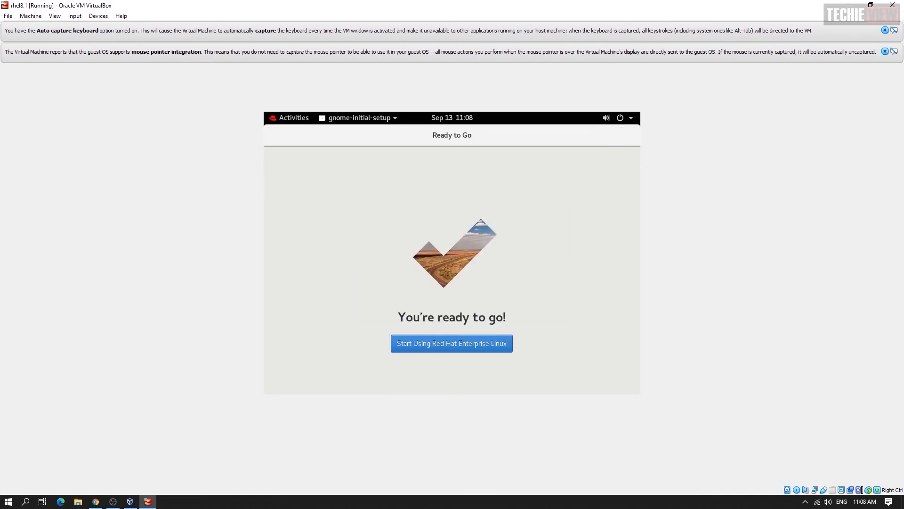
click(452, 343)
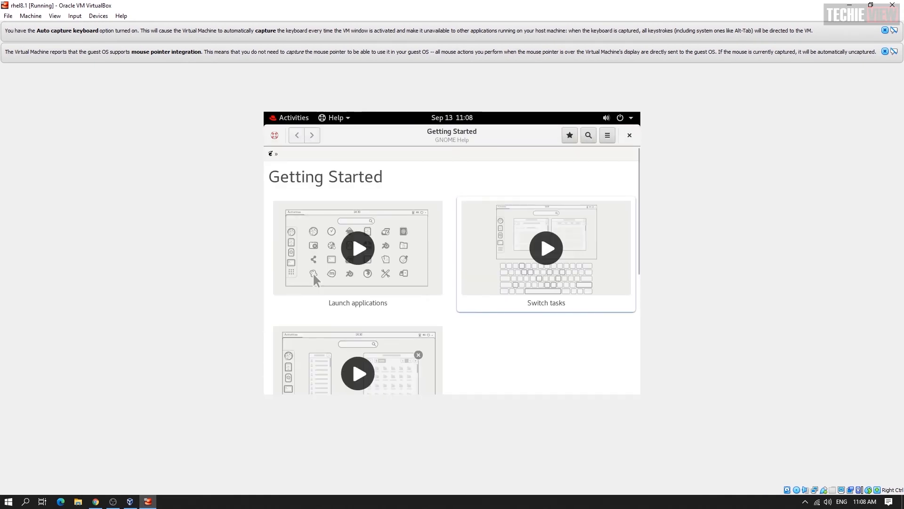
click(630, 136)
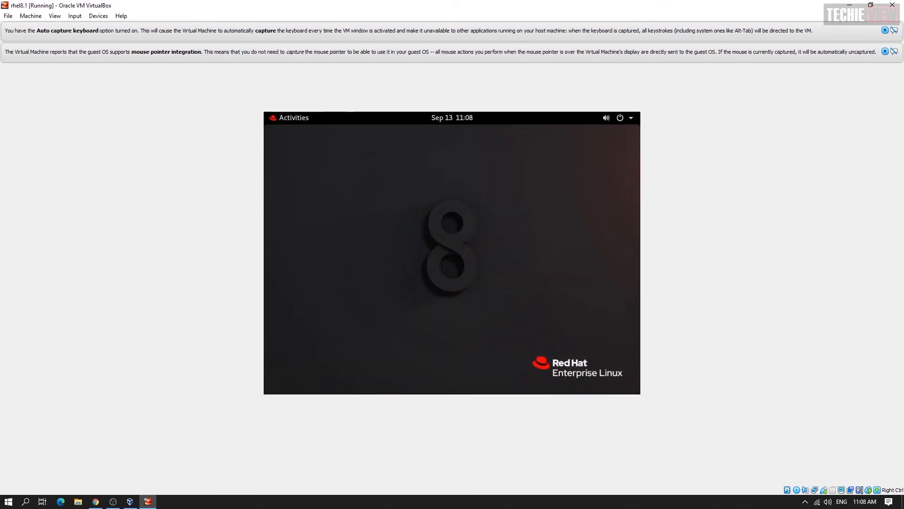
click(294, 118)
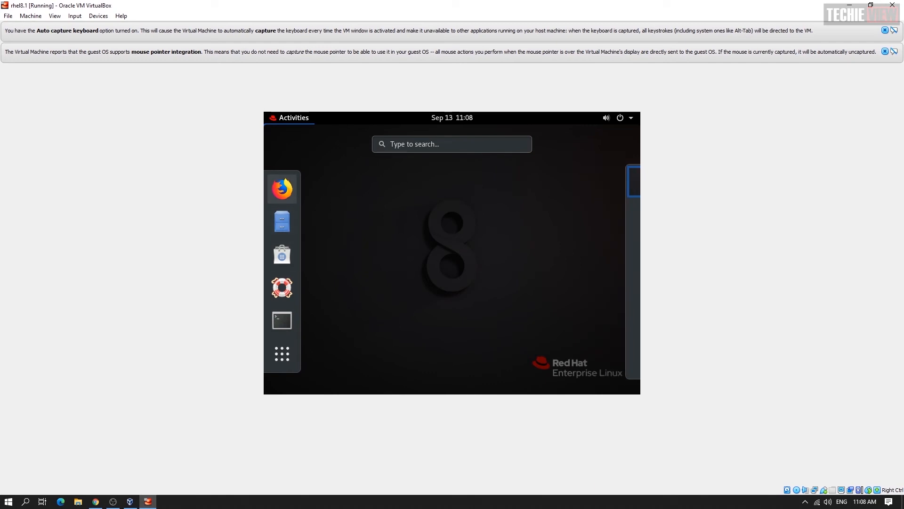
Open and close a terminal, then launch System Monitor from Utilities and close it
click(282, 320)
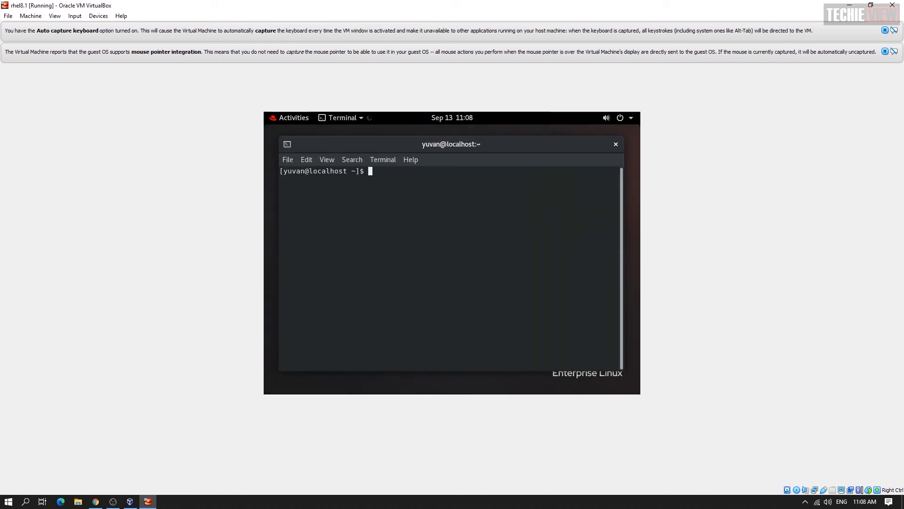
click(616, 144)
click(293, 118)
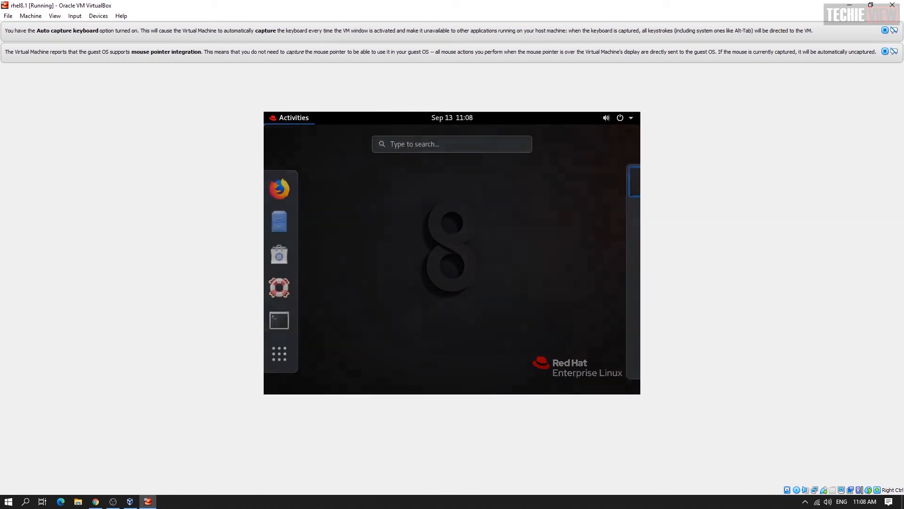
click(282, 354)
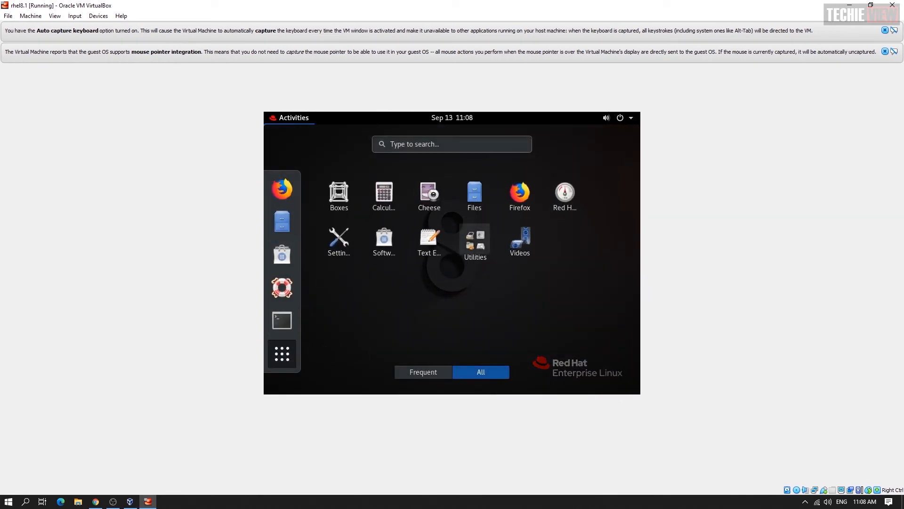
click(475, 243)
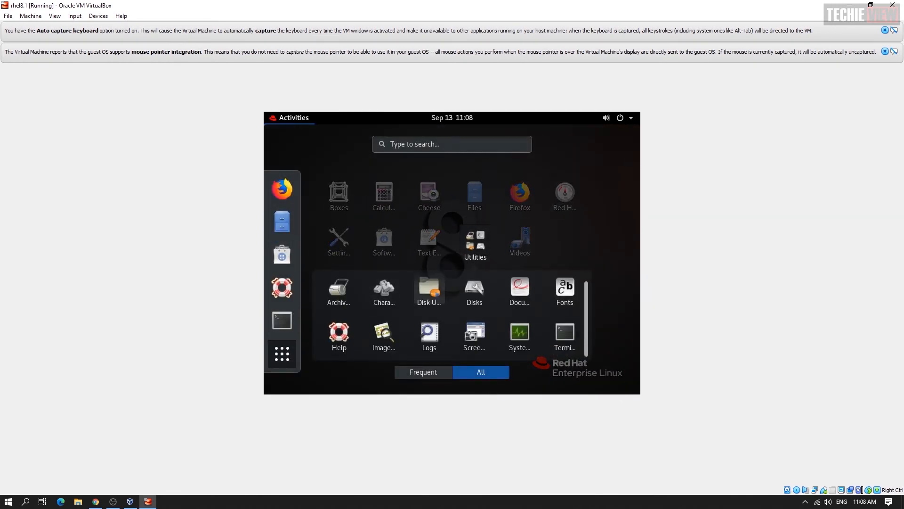
click(520, 333)
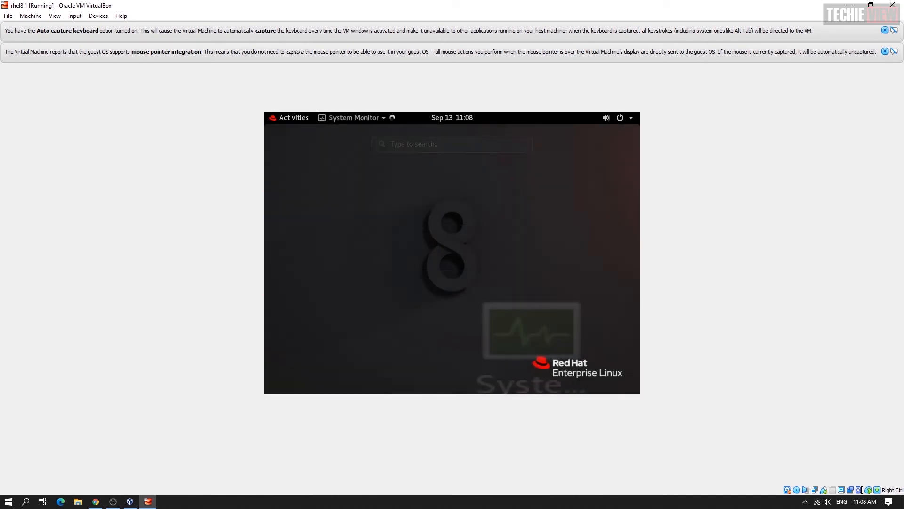
scroll(451, 276, down, 10)
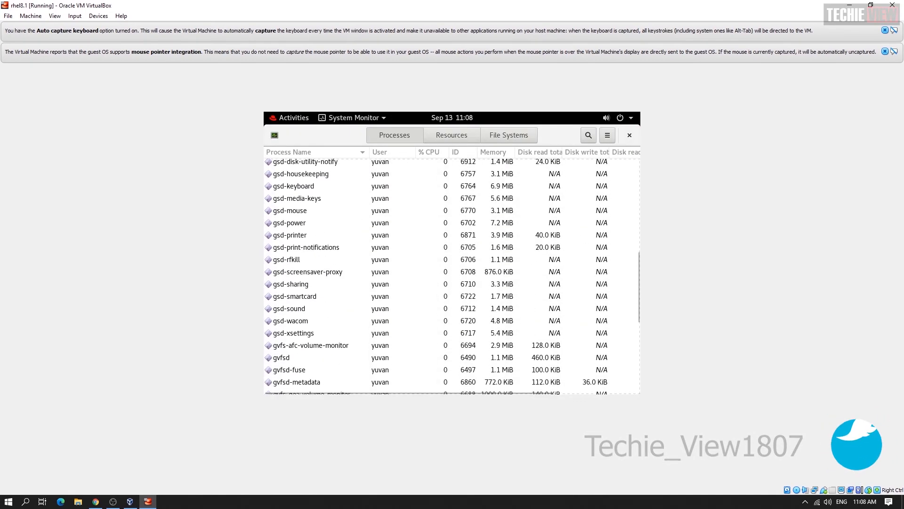
scroll(451, 276, down, 2)
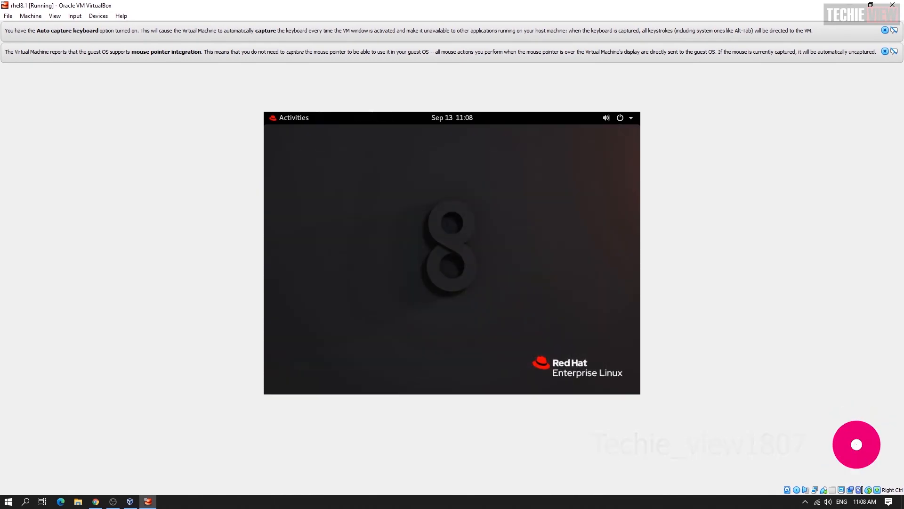
click(629, 135)
Launch Disks from Utilities to view the 35 GB disk's partitions, then close it
click(289, 118)
click(282, 353)
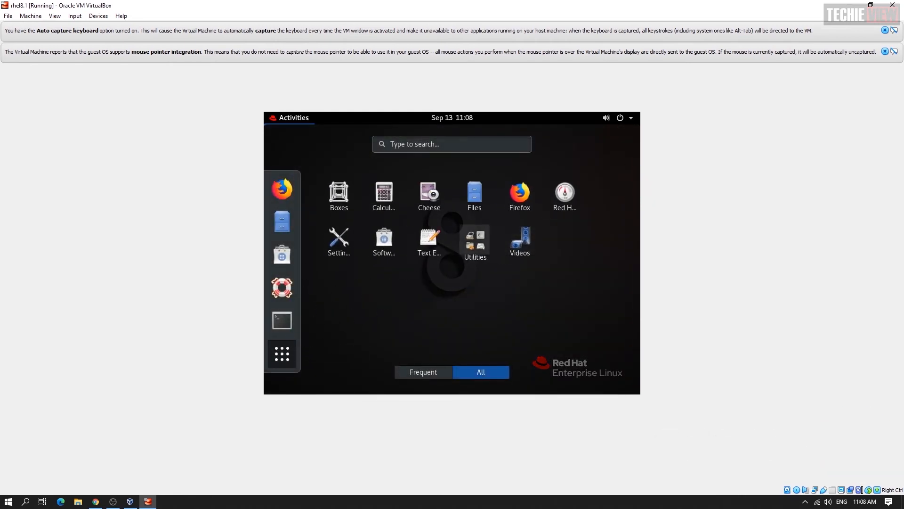
click(475, 244)
scroll(339, 296, down, 1)
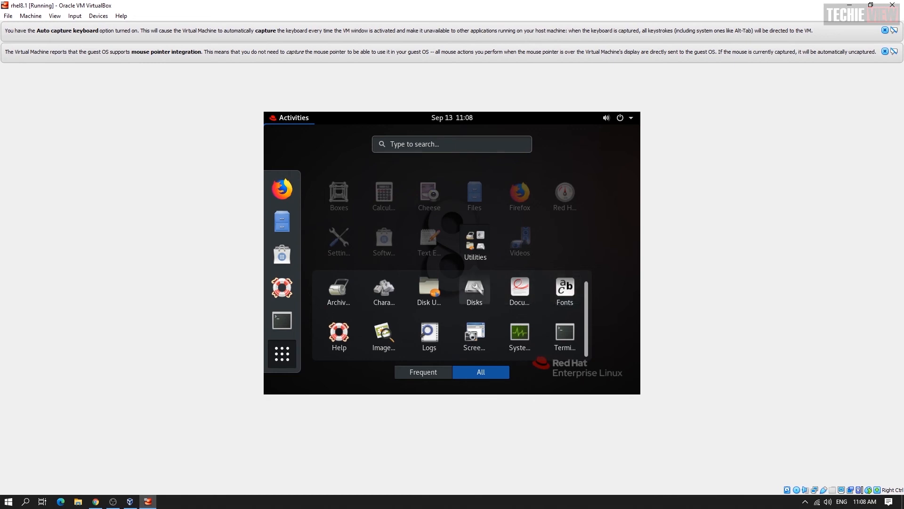
click(475, 290)
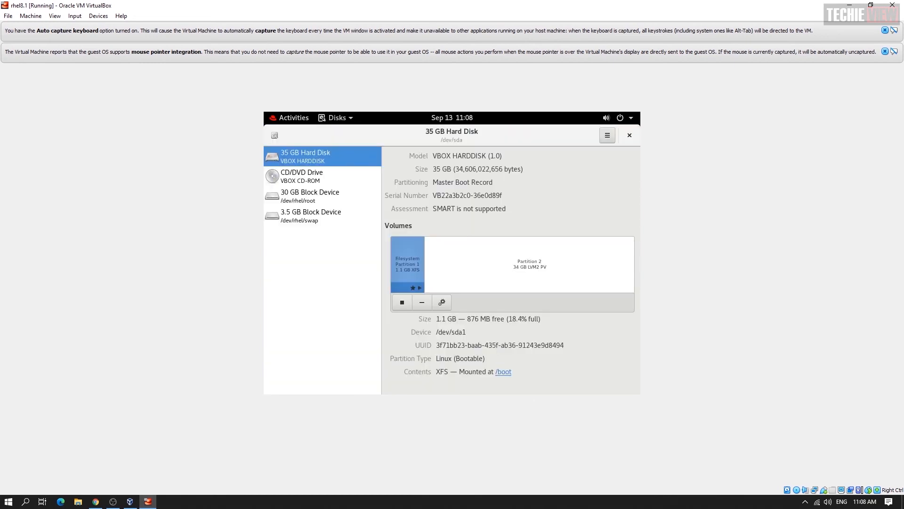
click(630, 135)
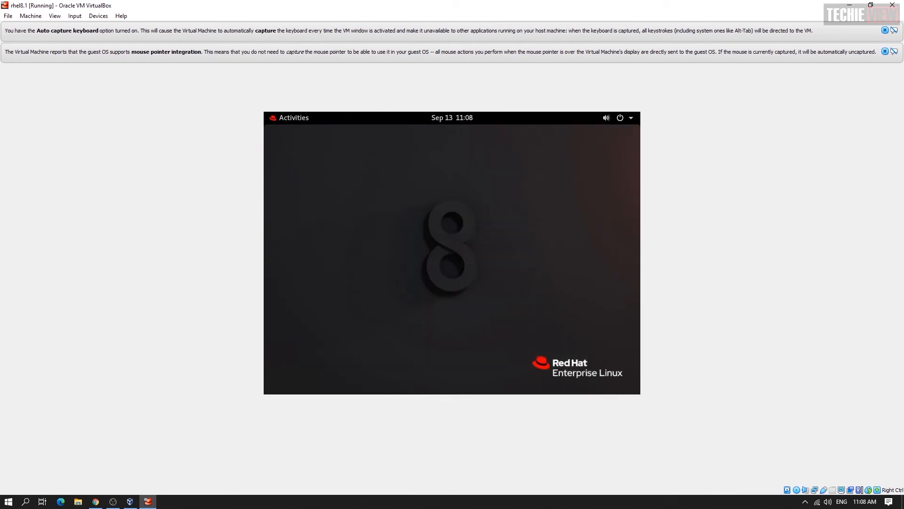
click(293, 118)
click(282, 353)
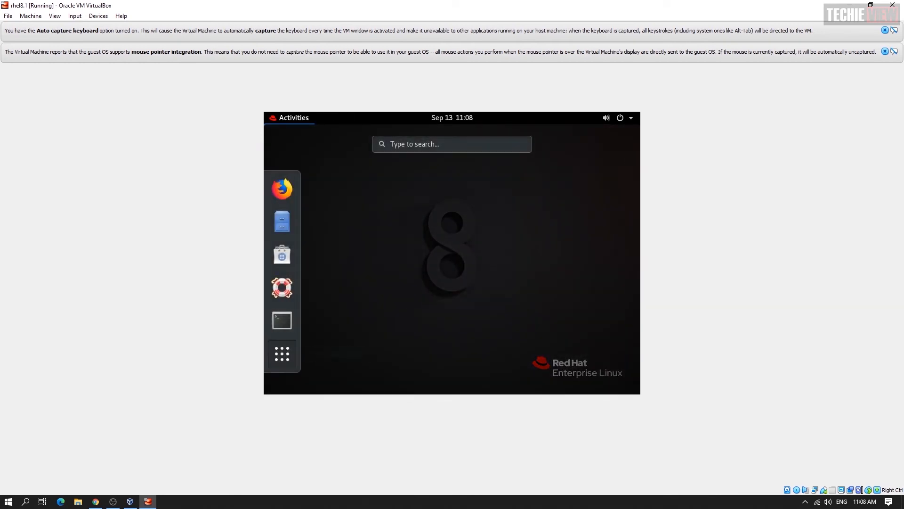
click(475, 243)
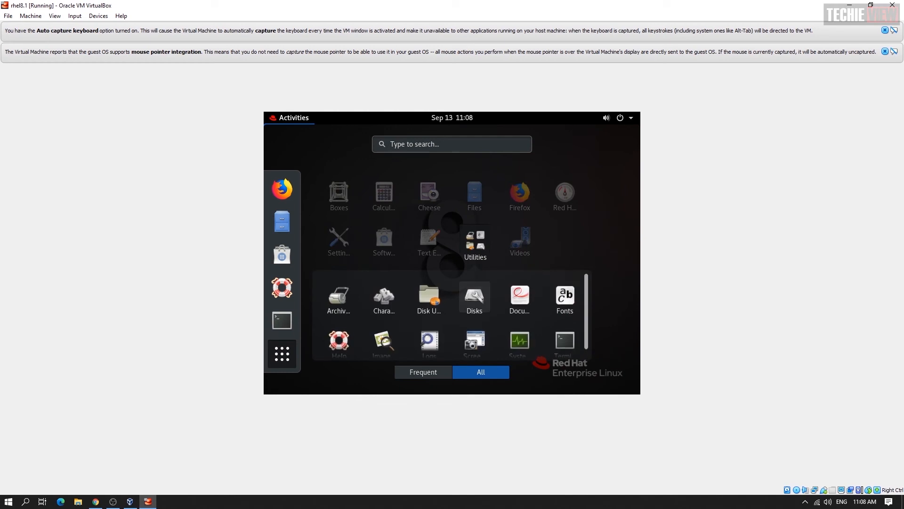
click(388, 247)
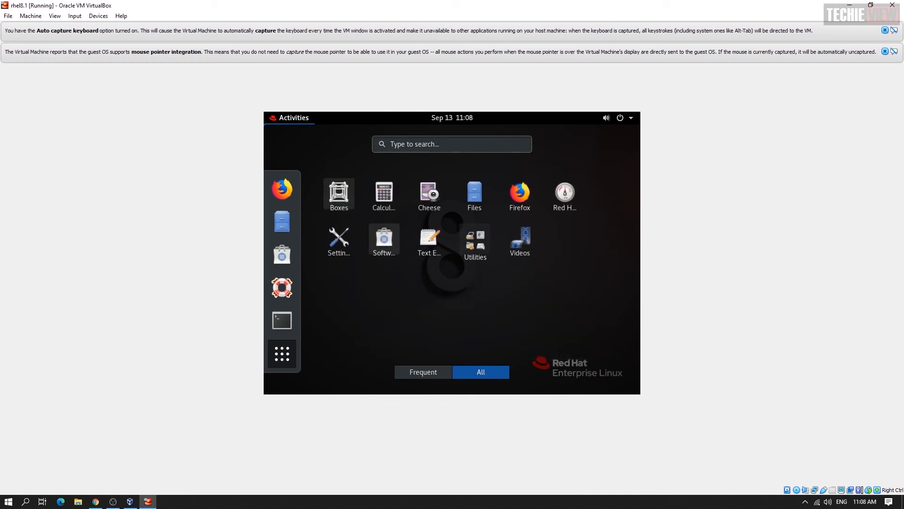
click(384, 240)
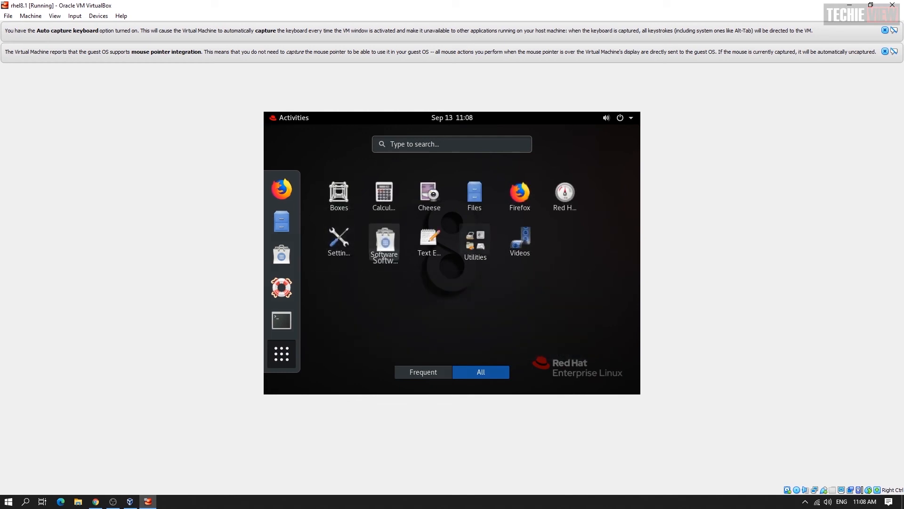
click(452, 340)
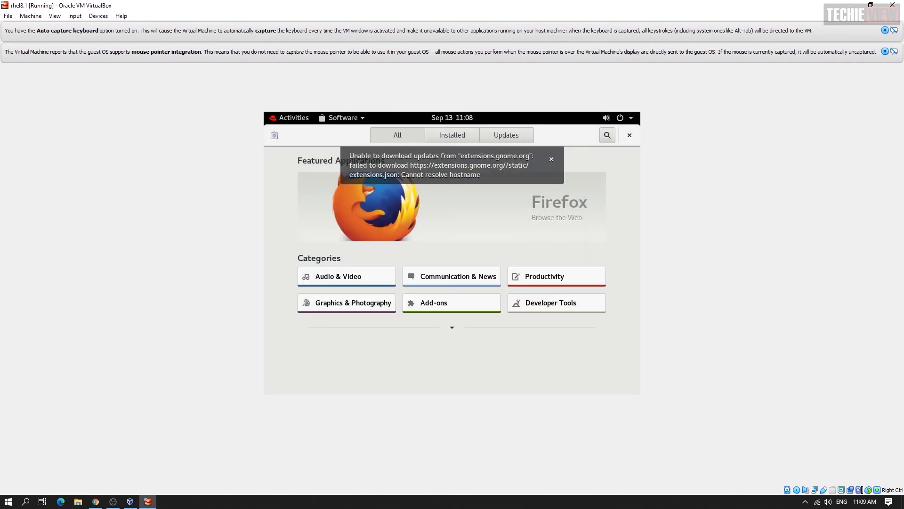
click(453, 135)
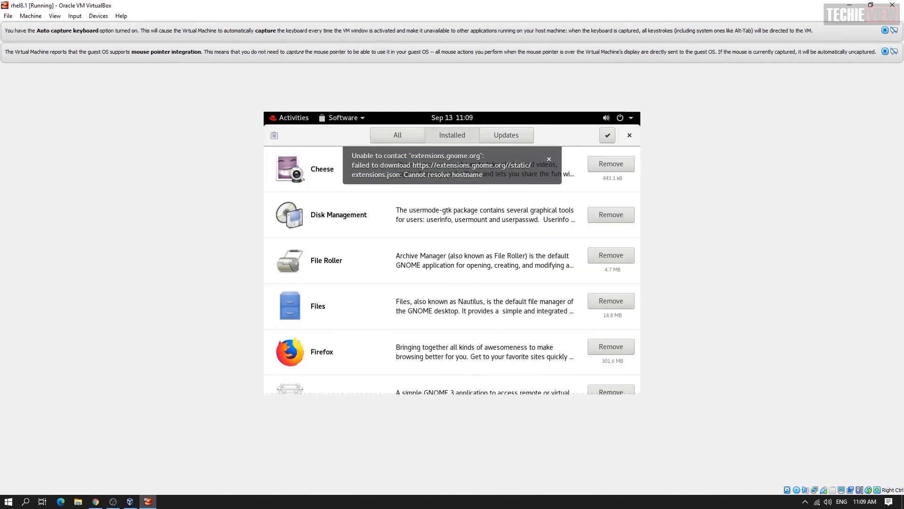
click(507, 135)
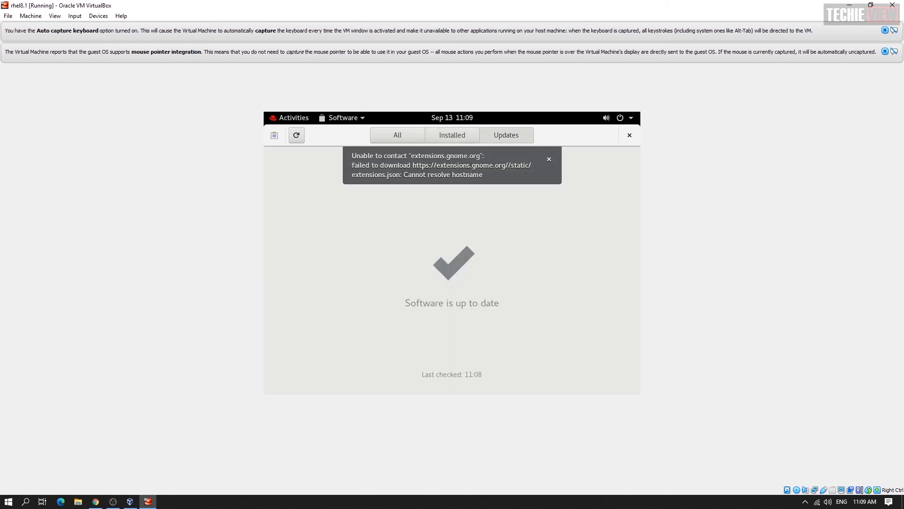
click(629, 135)
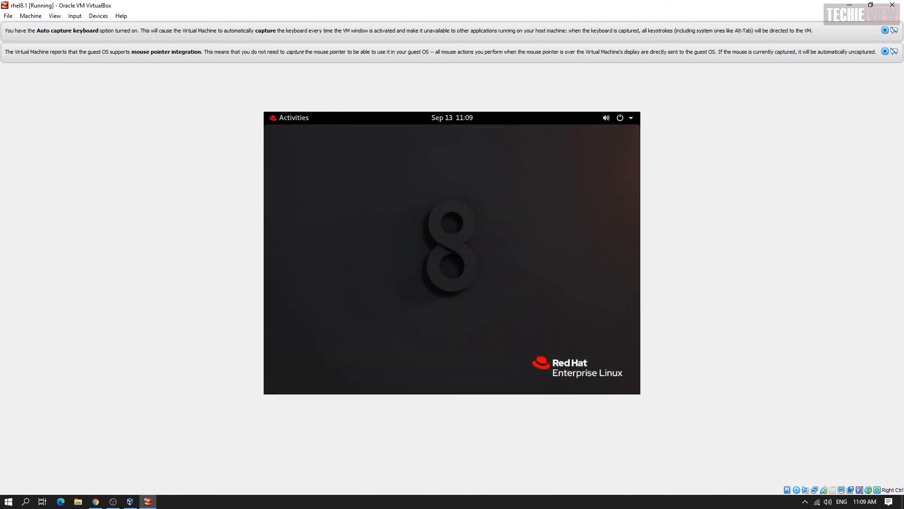
mouse_move(264, 112)
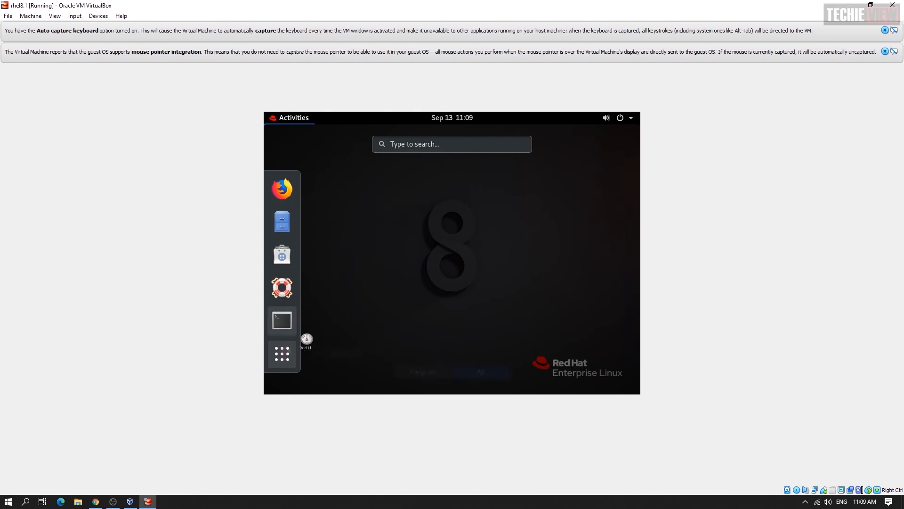
click(282, 353)
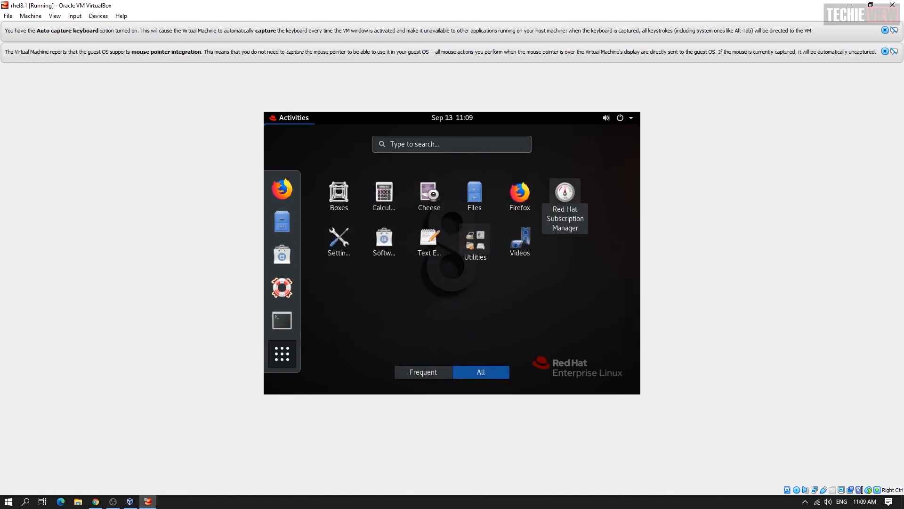
click(565, 193)
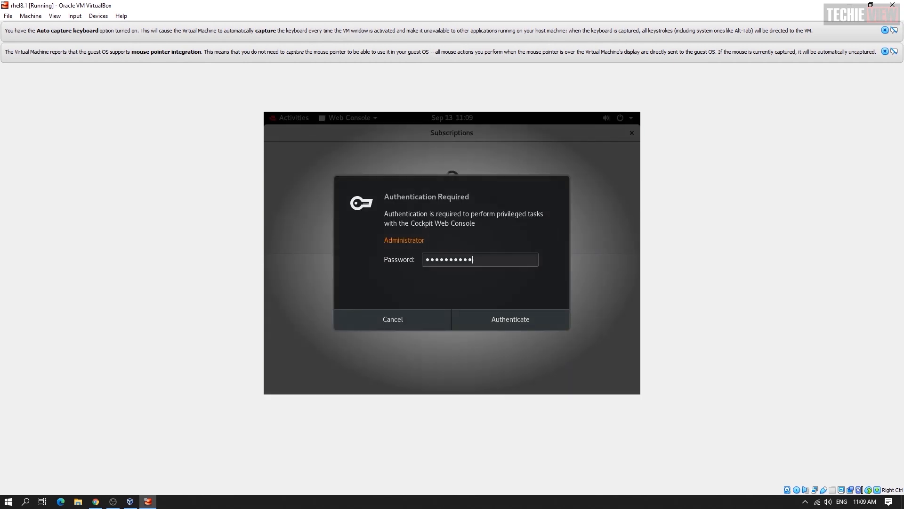
text(•)
key(Return)
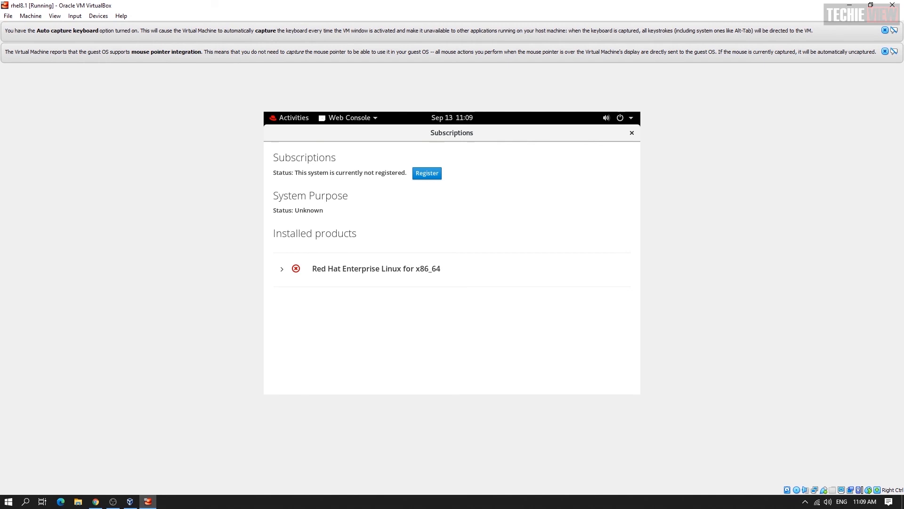
click(426, 173)
click(415, 216)
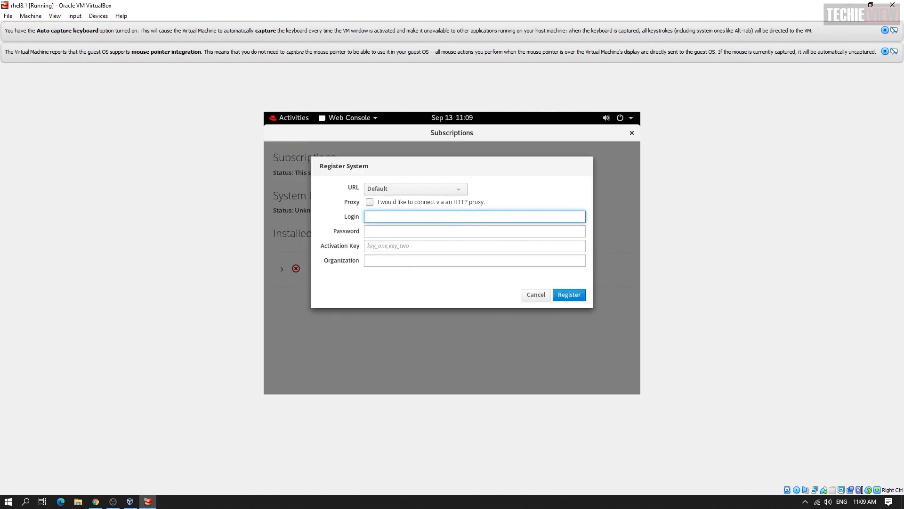
click(536, 295)
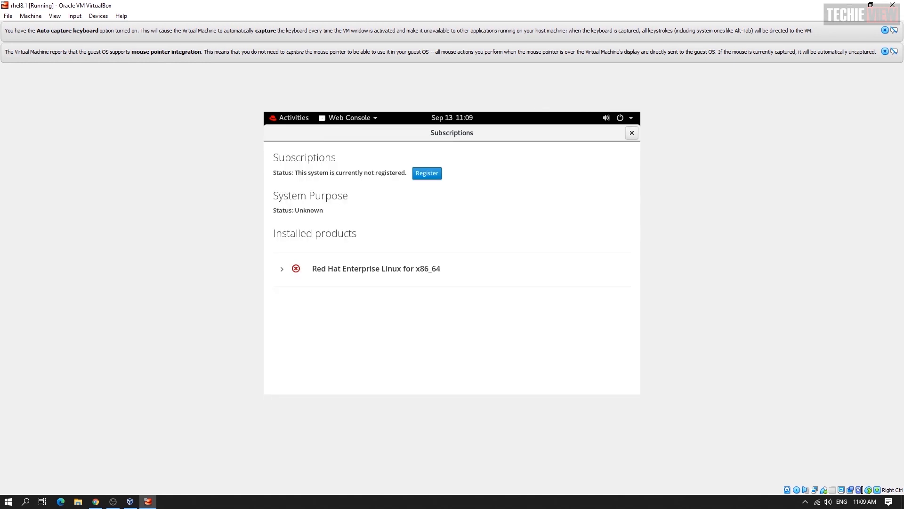
click(632, 133)
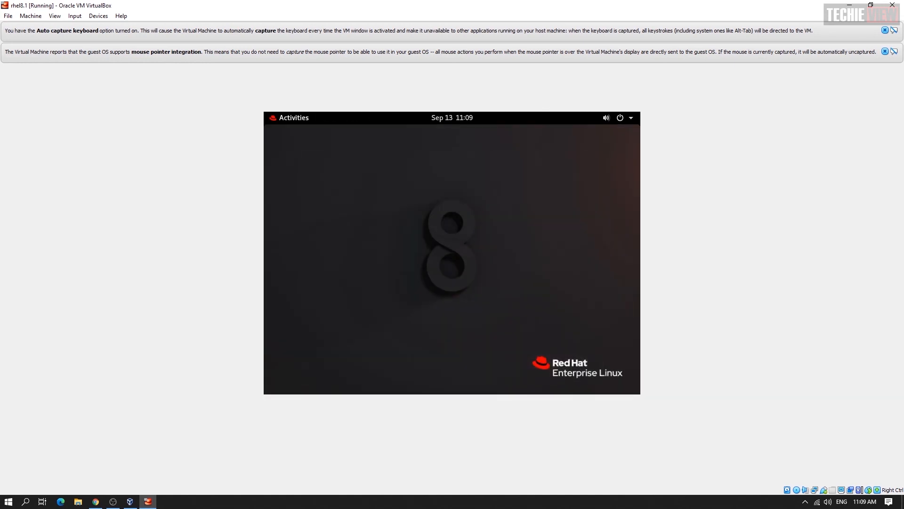
key(super)
Scan the 13.1 MB Home folder in Disk Usage Analyzer, close it, and open the system menu
click(282, 353)
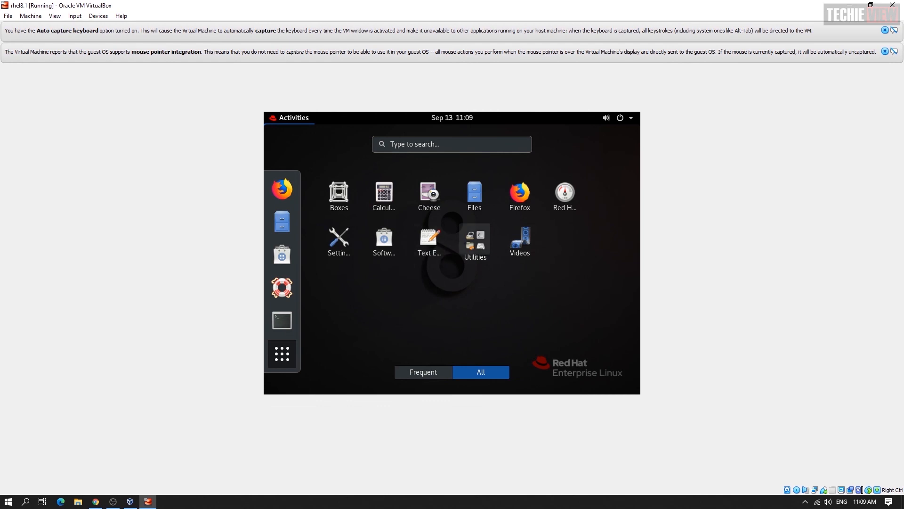
click(476, 240)
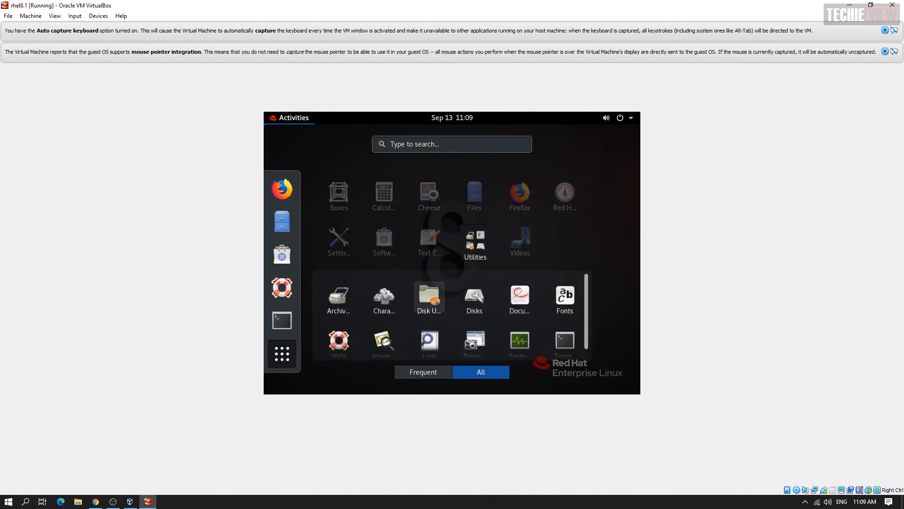
click(429, 297)
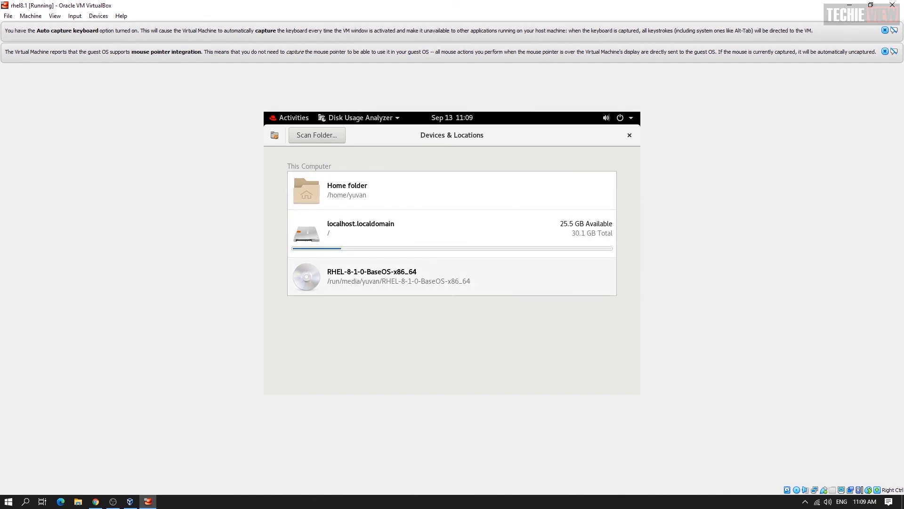
click(423, 191)
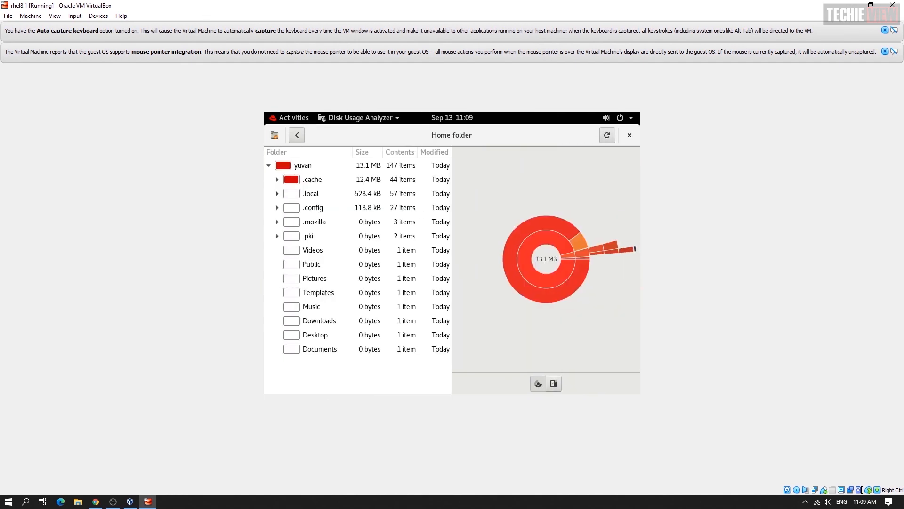
click(297, 135)
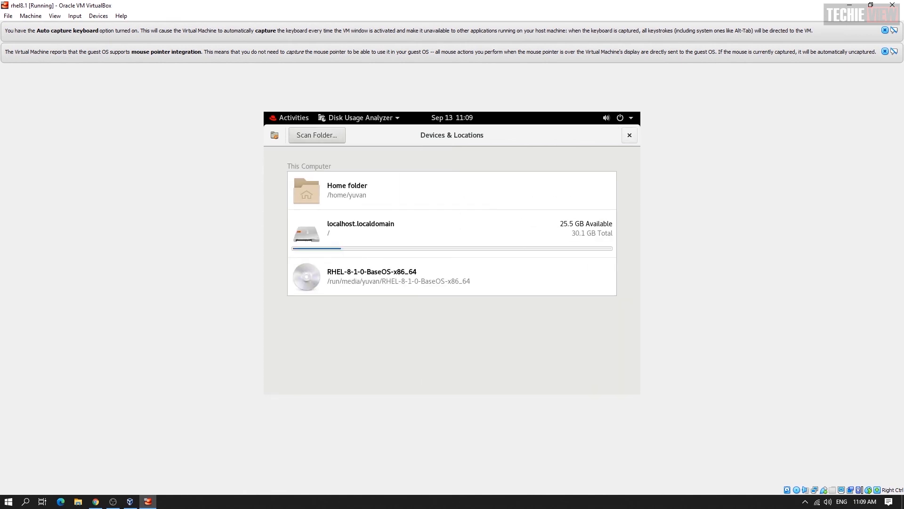
click(629, 134)
click(620, 118)
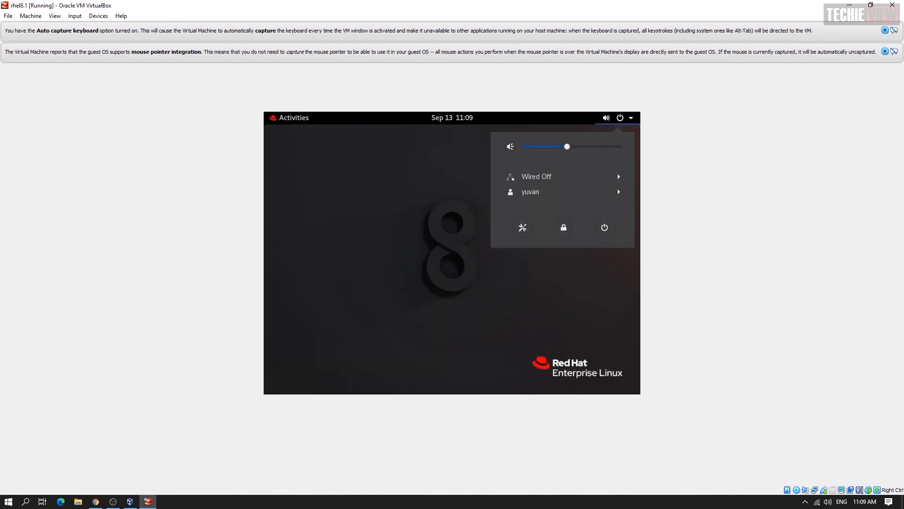
Power off the RHEL guest, remove the rhel8.1 machine from the list, and quit VirtualBox Manager
click(605, 227)
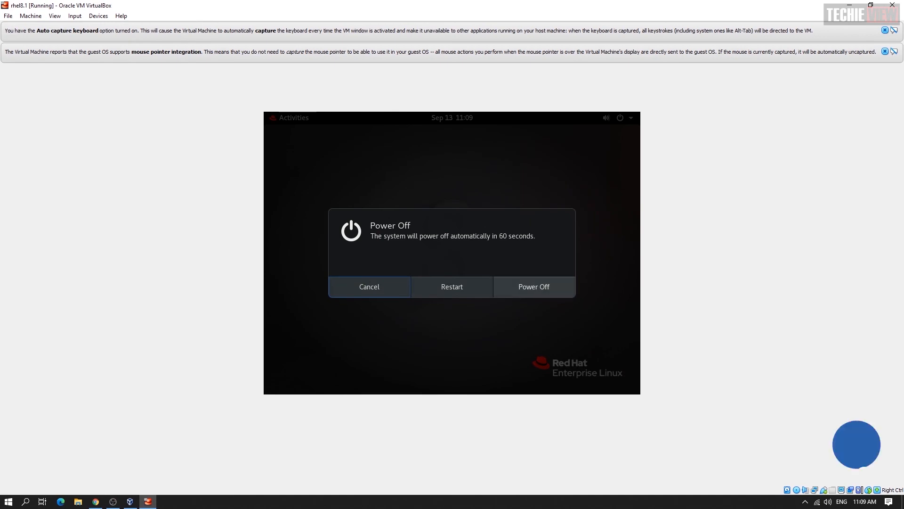
click(534, 287)
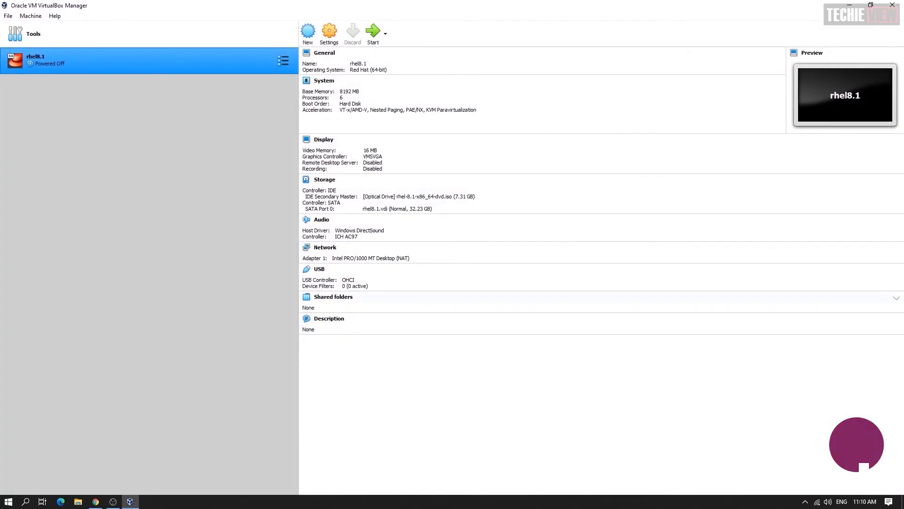
right_click(168, 69)
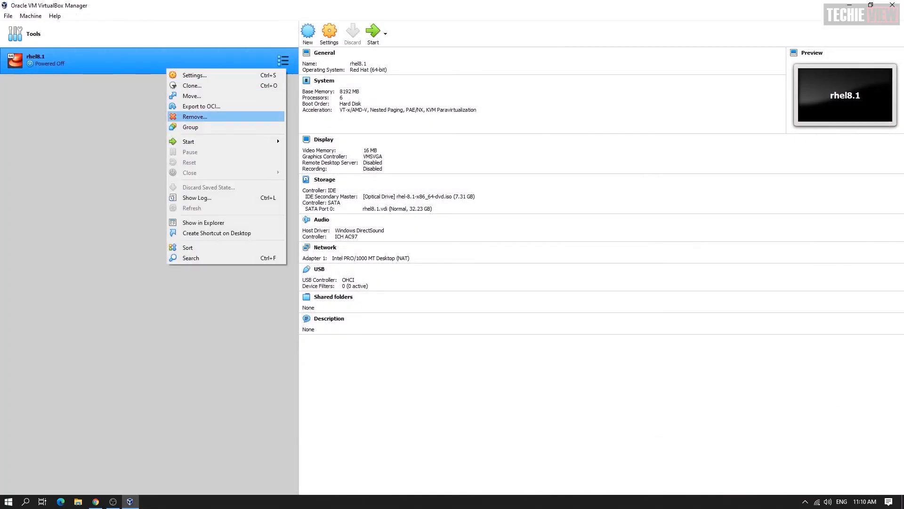
click(195, 117)
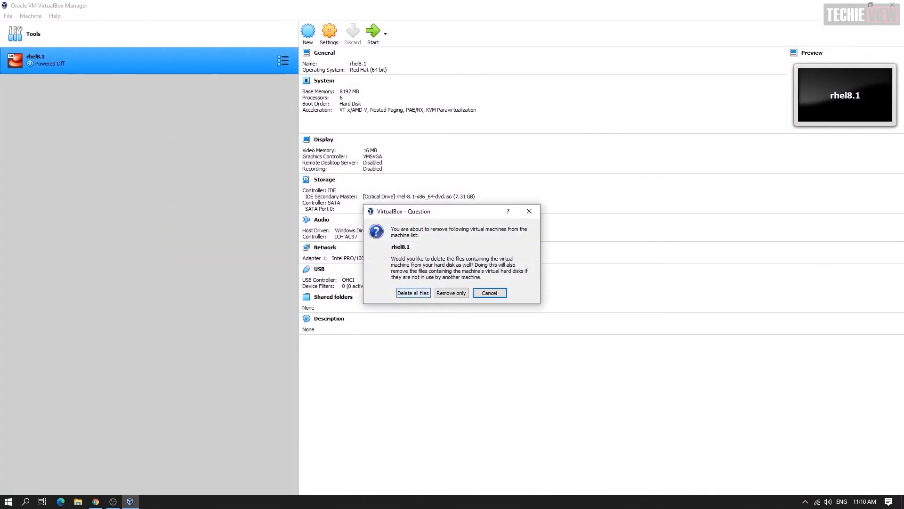
click(414, 293)
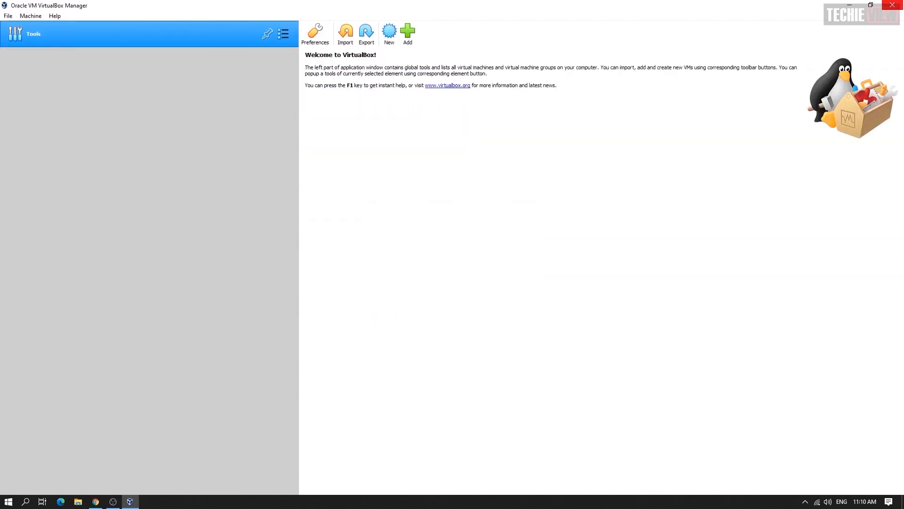
click(892, 5)
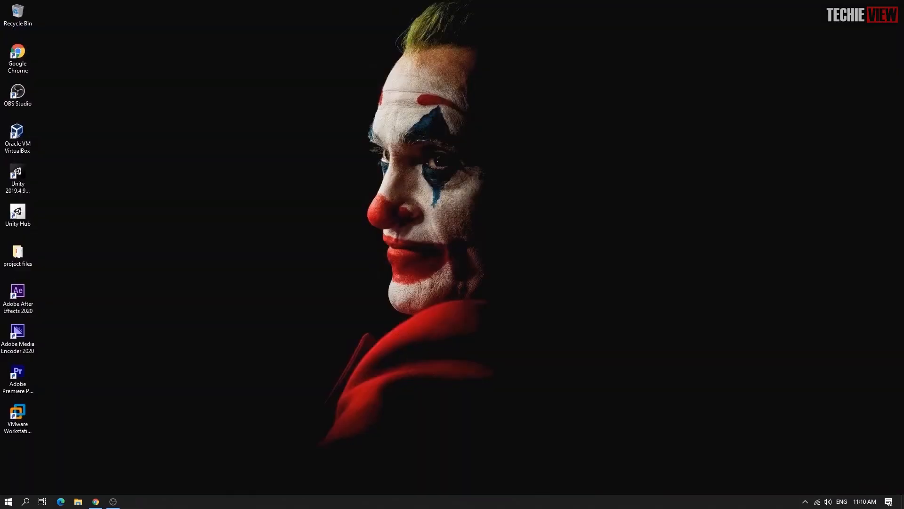